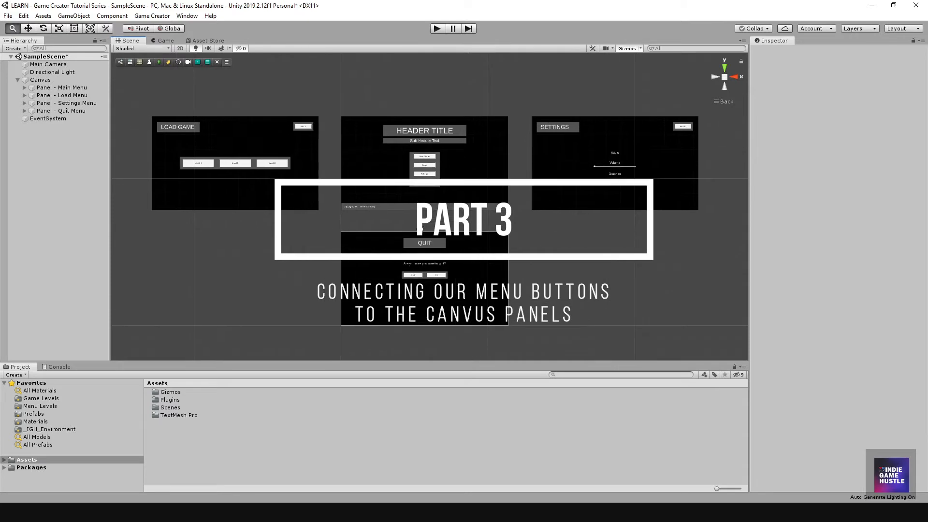
Step: Pan and zoom the Scene view to inspect the Main Menu, Load Game and Quit panels
scroll(362, 213, "up", 3)
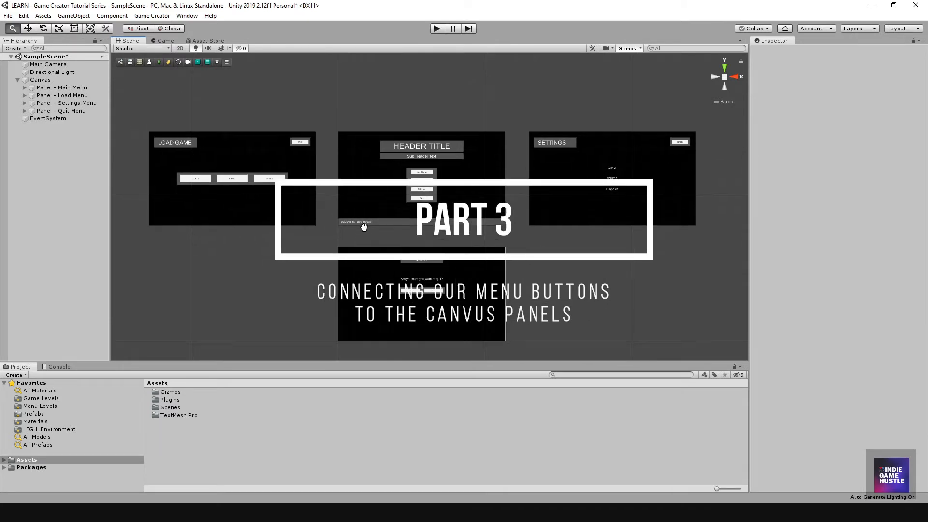
scroll(363, 207, "down", 1)
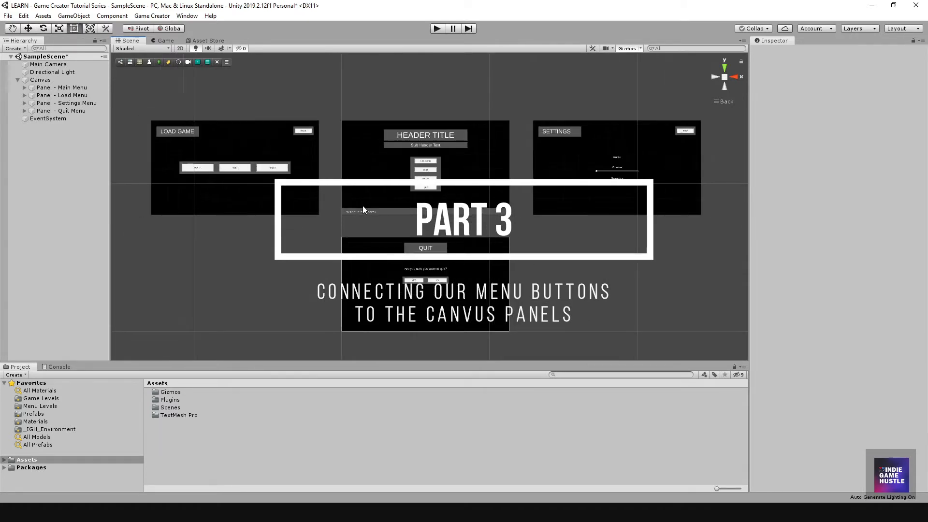
scroll(367, 215, "up", 2)
scroll(368, 215, "up", 5)
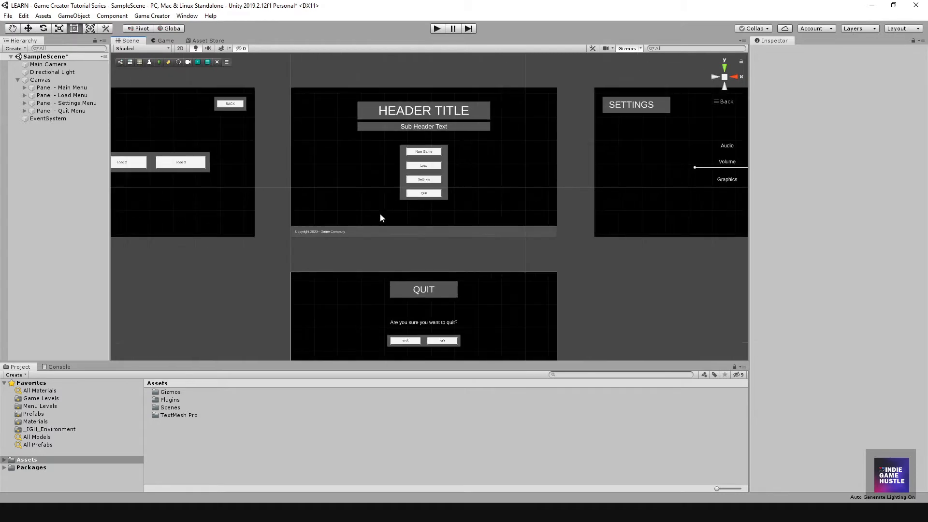
scroll(391, 204, "up", 3)
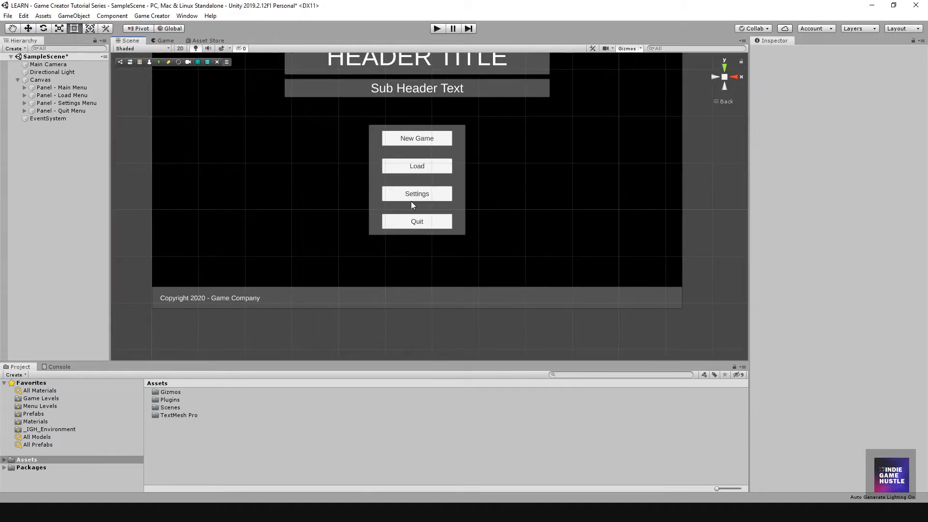
scroll(410, 222, "down", 5)
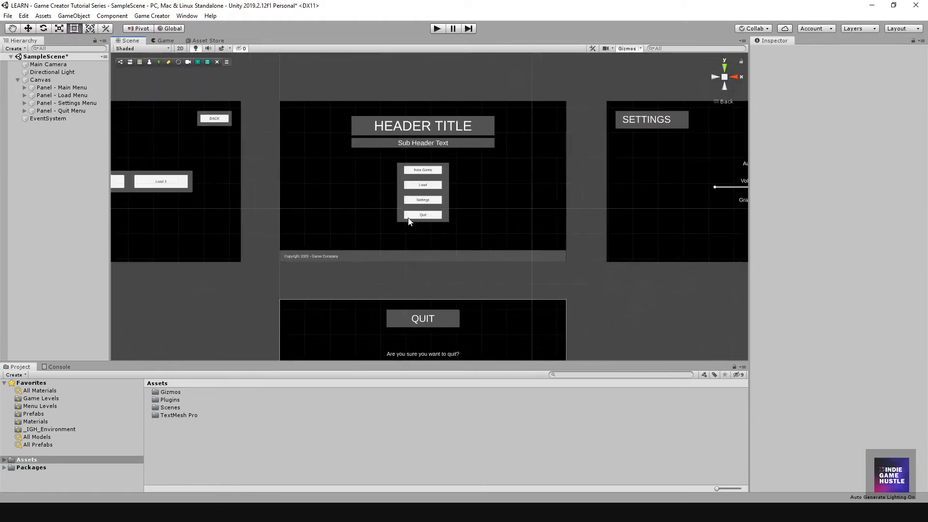
scroll(406, 218, "down", 2)
scroll(405, 216, "up", 3)
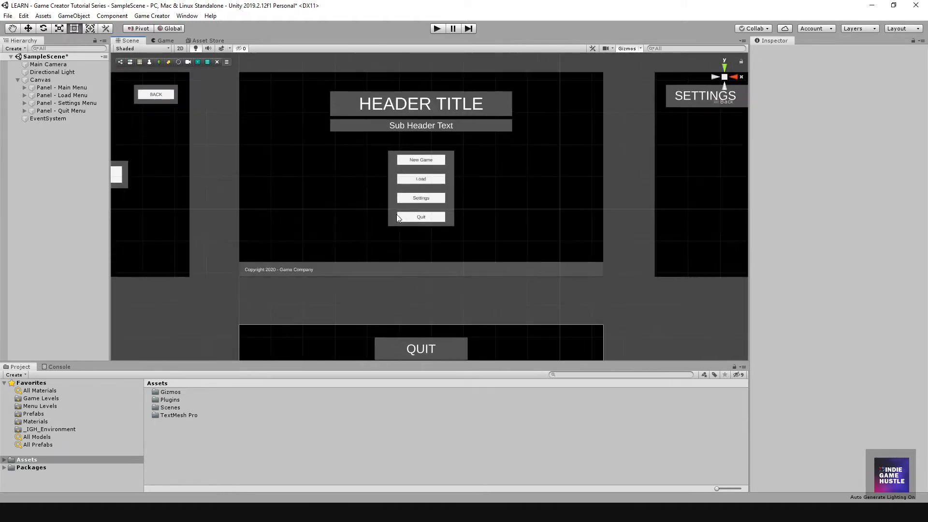
middle_click_drag(396, 214, 389, 227)
scroll(372, 218, "down", 2)
scroll(404, 218, "up", 2)
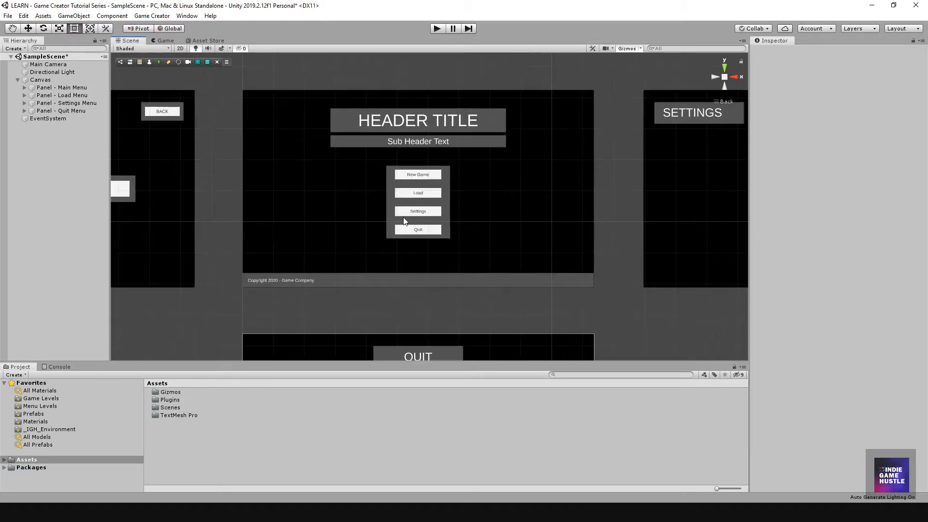
scroll(404, 219, "up", 2)
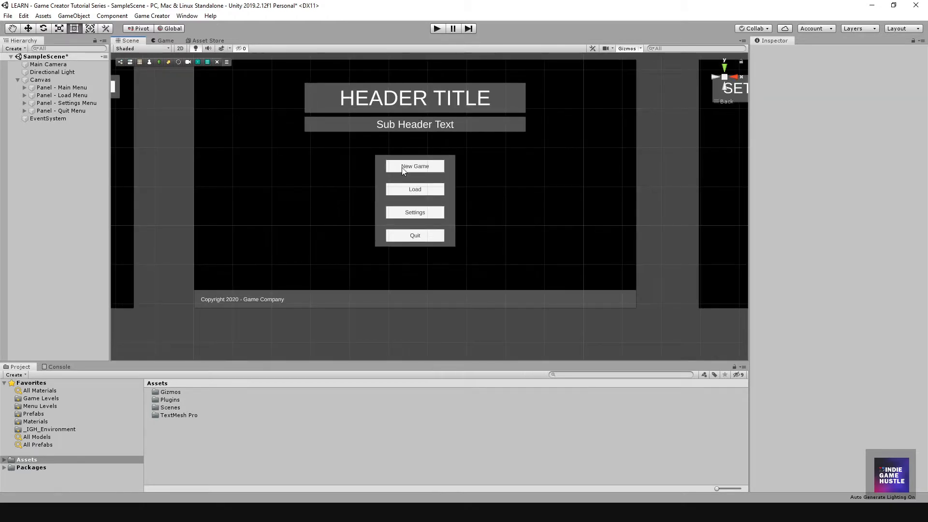
scroll(409, 174, "down", 2)
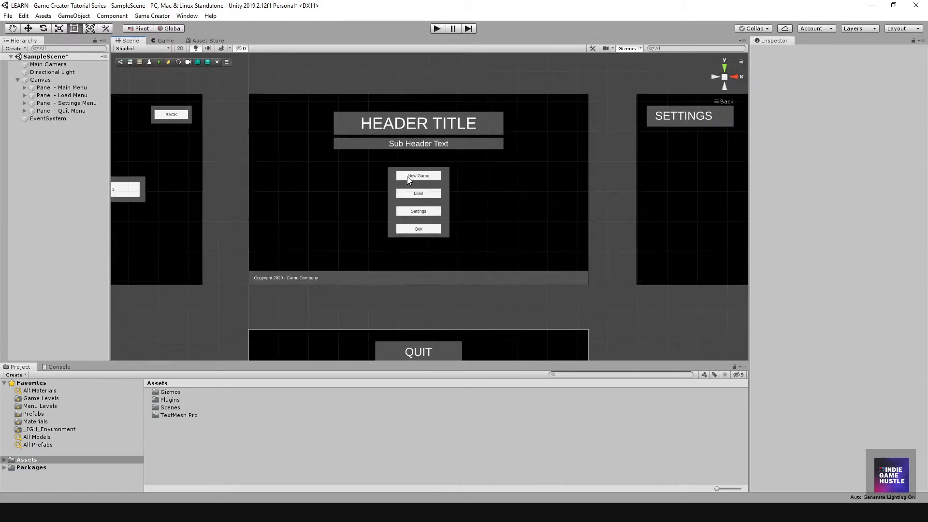
middle_click_drag(387, 205, 565, 217)
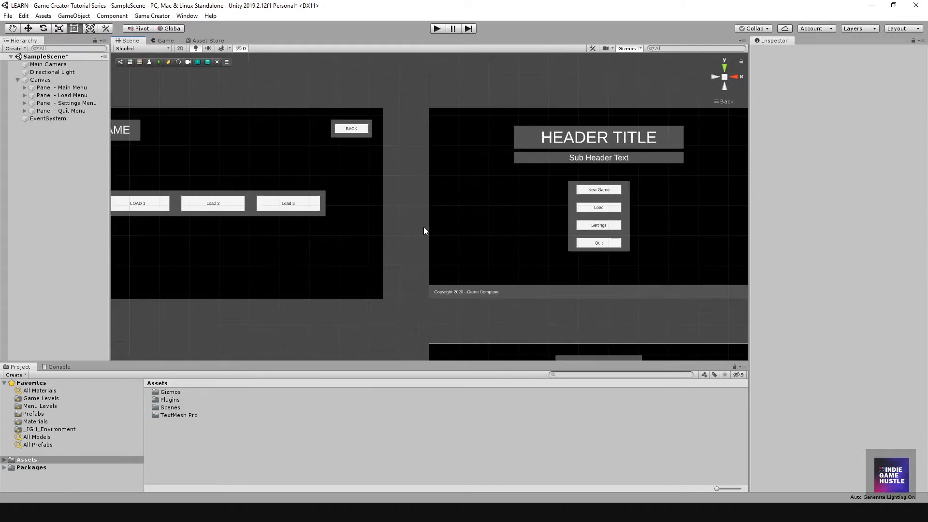
middle_click_drag(424, 227, 546, 222)
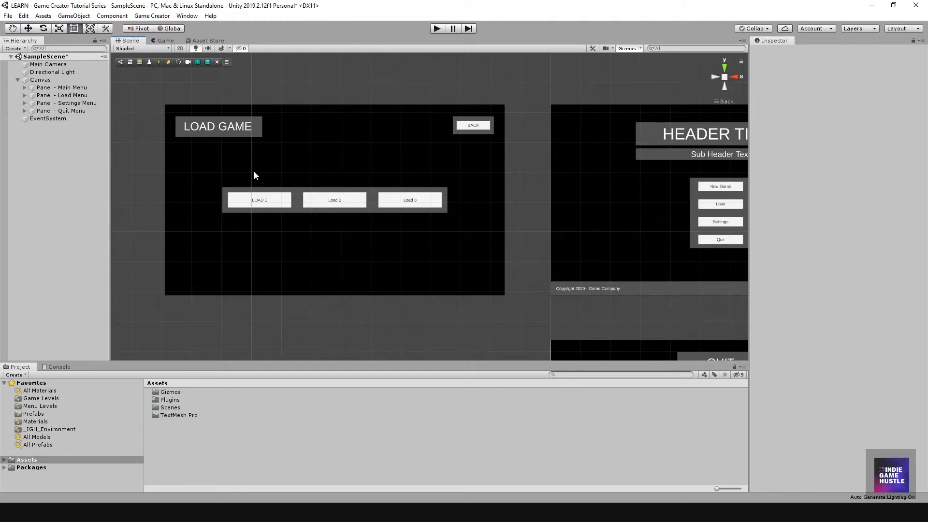
middle_click_drag(462, 212, 230, 174)
scroll(502, 241, "down", 6)
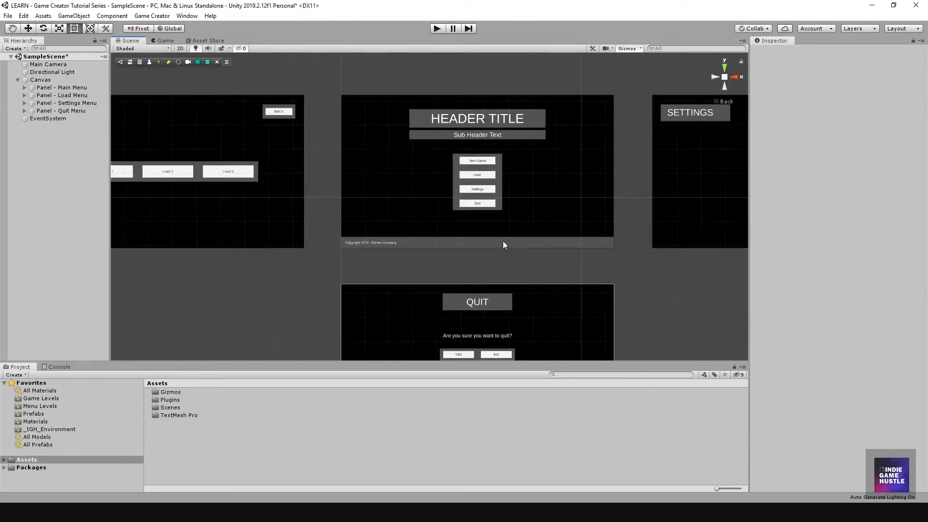
middle_click_drag(495, 244, 460, 181)
middle_click_drag(458, 297, 435, 187)
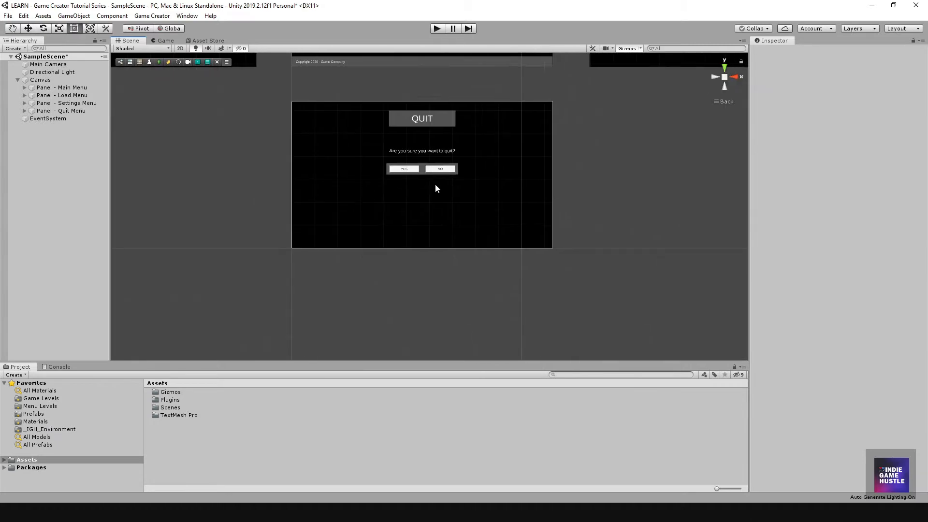
scroll(433, 186, "up", 4)
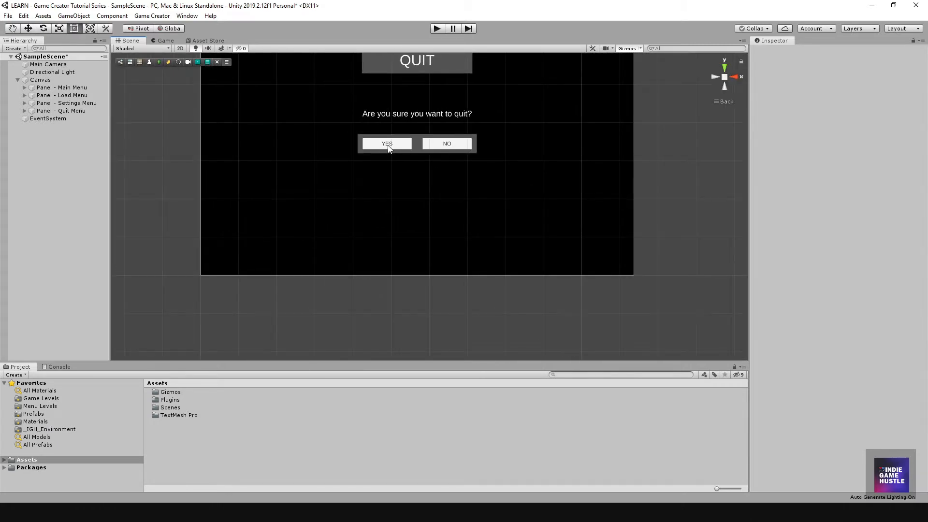
scroll(406, 146, "down", 8)
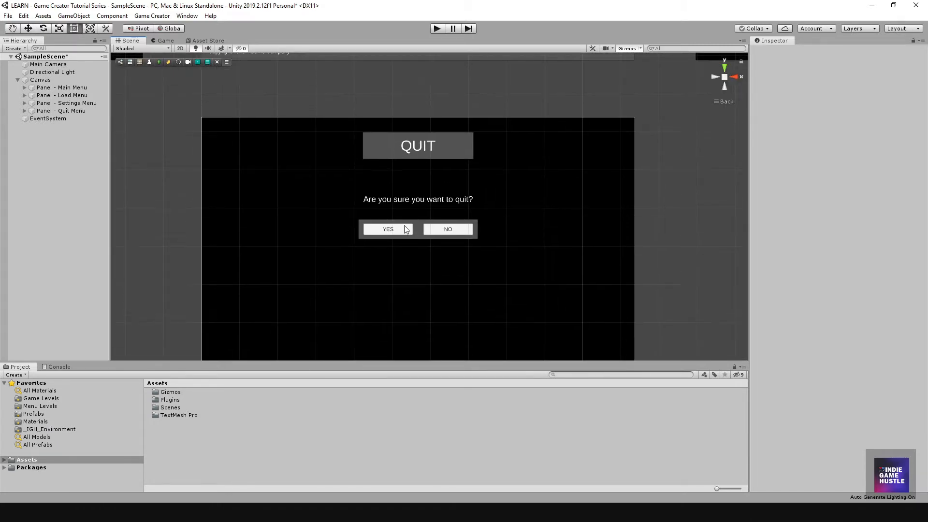
scroll(395, 222, "down", 3)
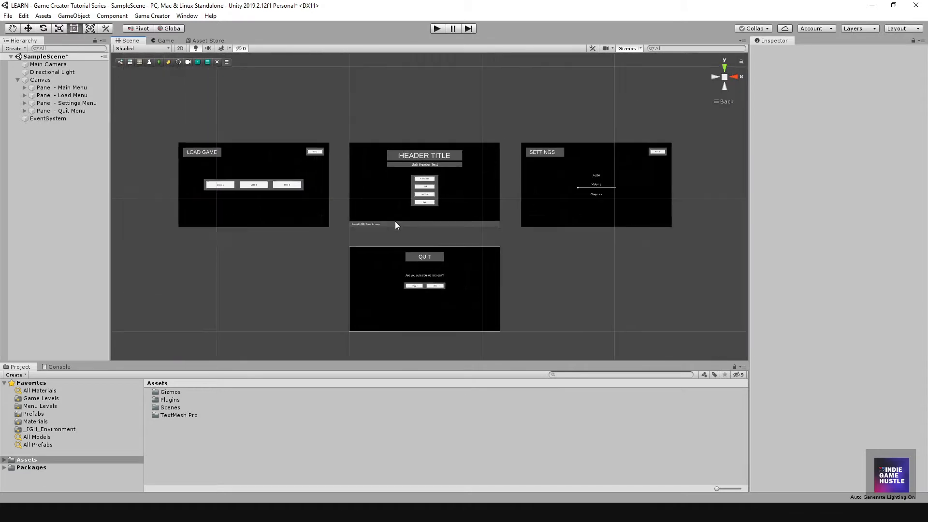
scroll(397, 213, "up", 5)
scroll(397, 218, "up", 5)
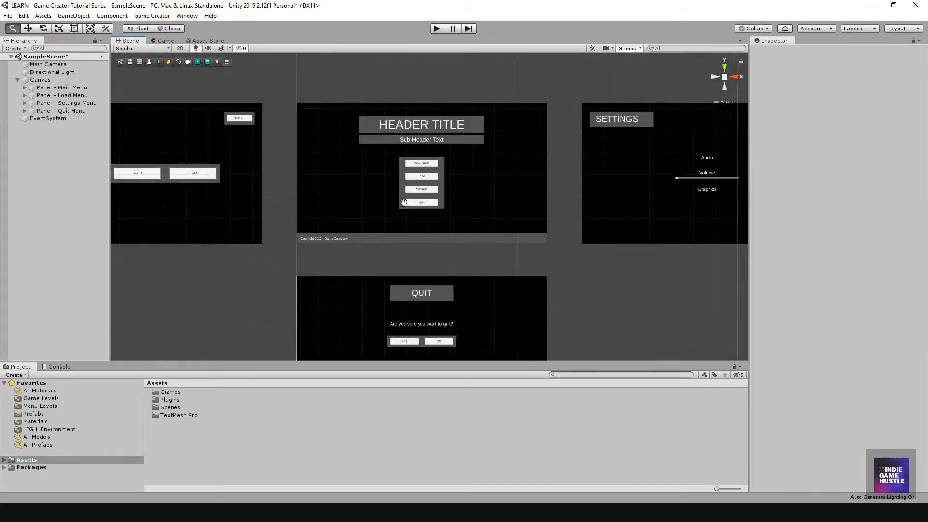
scroll(420, 197, "up", 3)
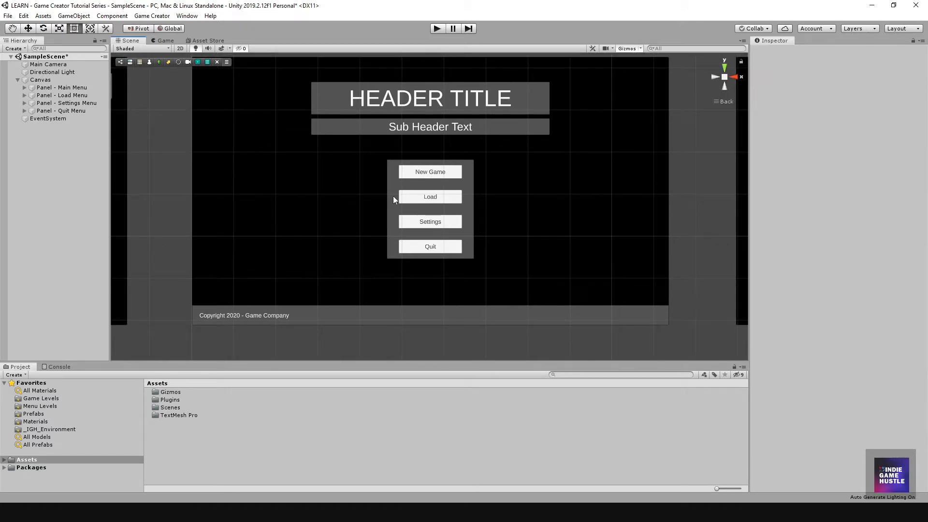
scroll(429, 200, "down", 1)
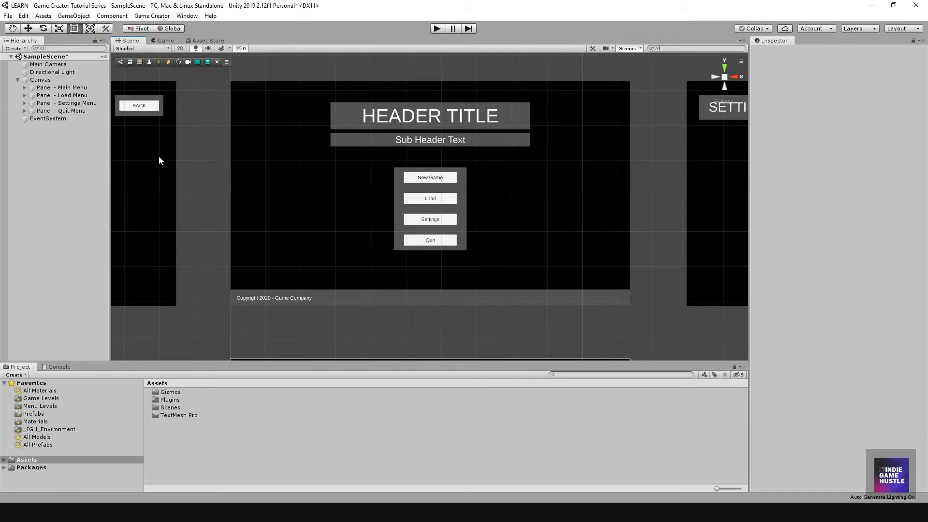
Step: Deactivate Panel - Quit Menu, Panel - Settings Menu and Panel - Load Menu
left_click(25, 111)
left_click(25, 111)
left_click(61, 111)
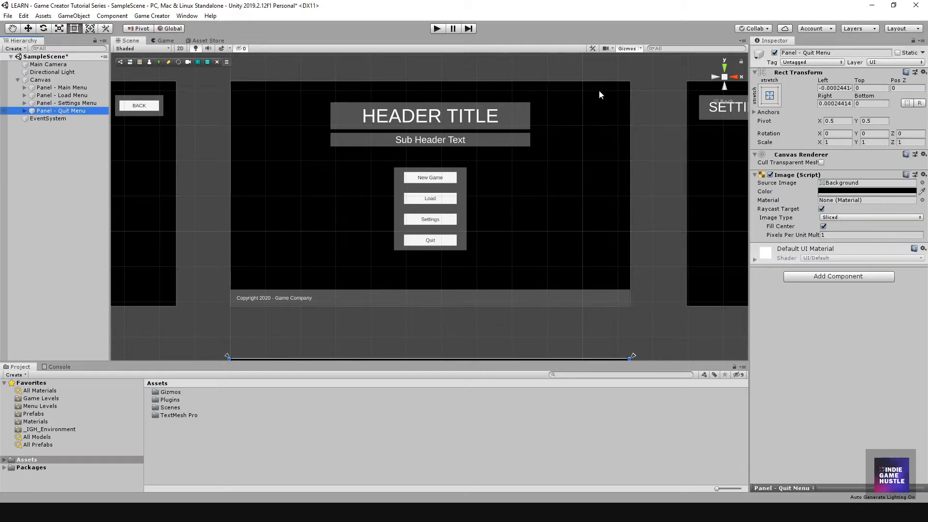
left_click(775, 52)
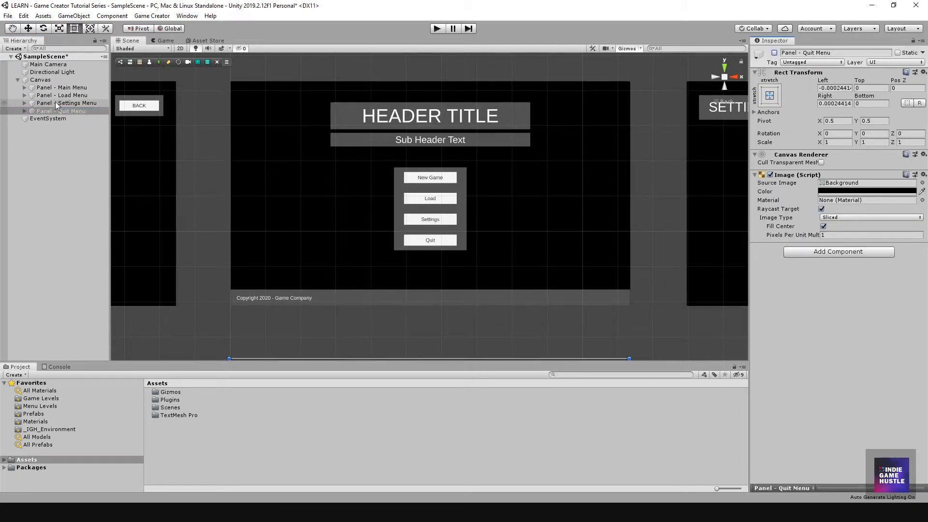
left_click(55, 102)
left_click(774, 52)
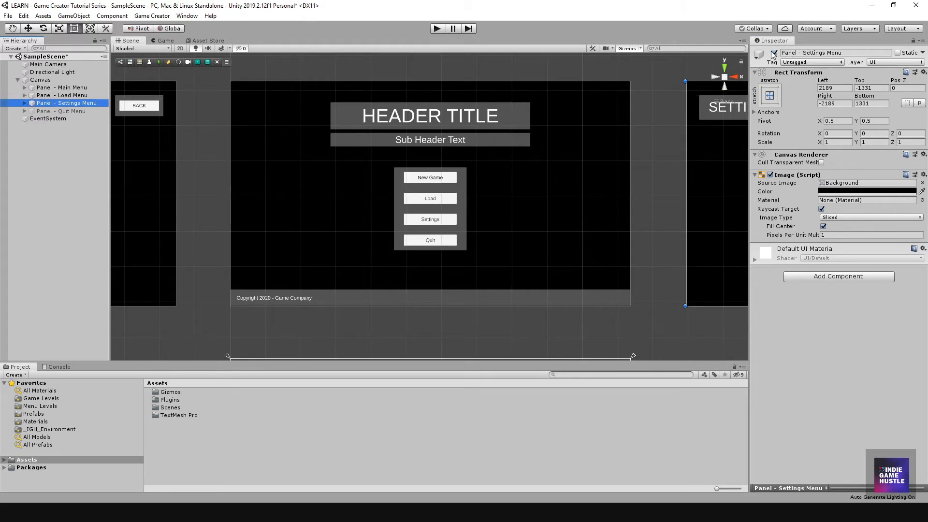
left_click(48, 96)
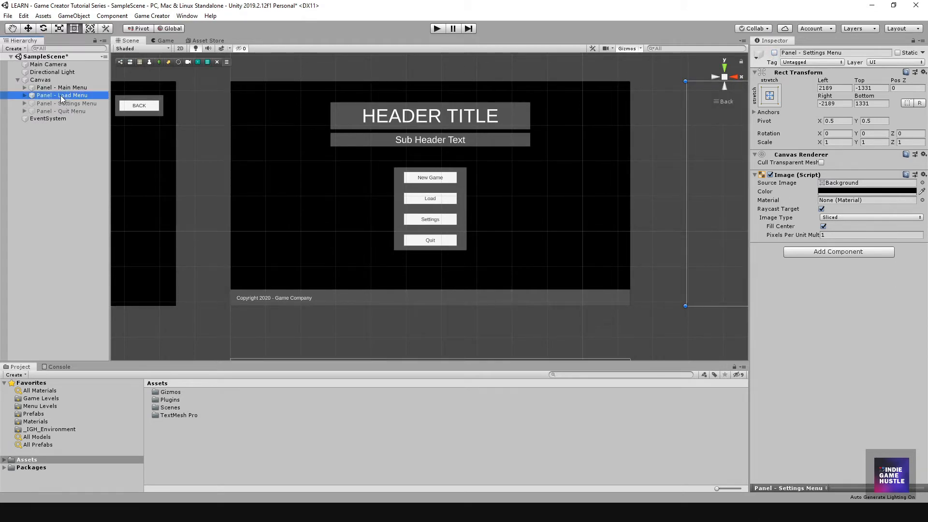
left_click(775, 52)
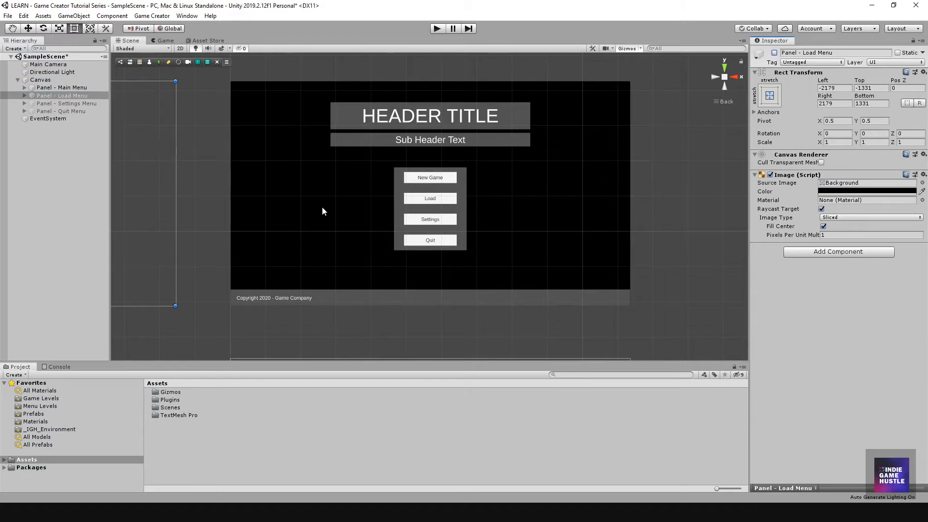
Step: Clear the selection, recentre the canvas and expand Panel - Main Menu to show its children
scroll(427, 221, "down", 3)
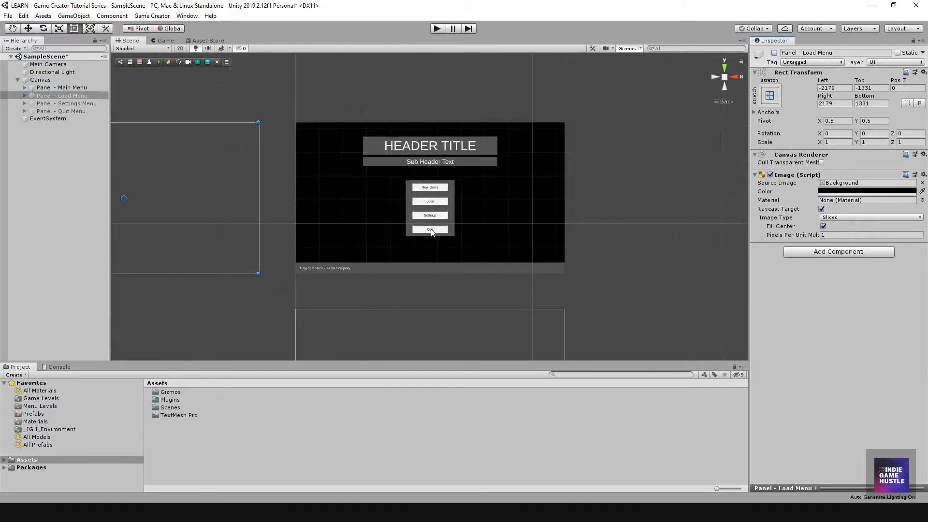
left_click(108, 206)
scroll(305, 222, "down", 3)
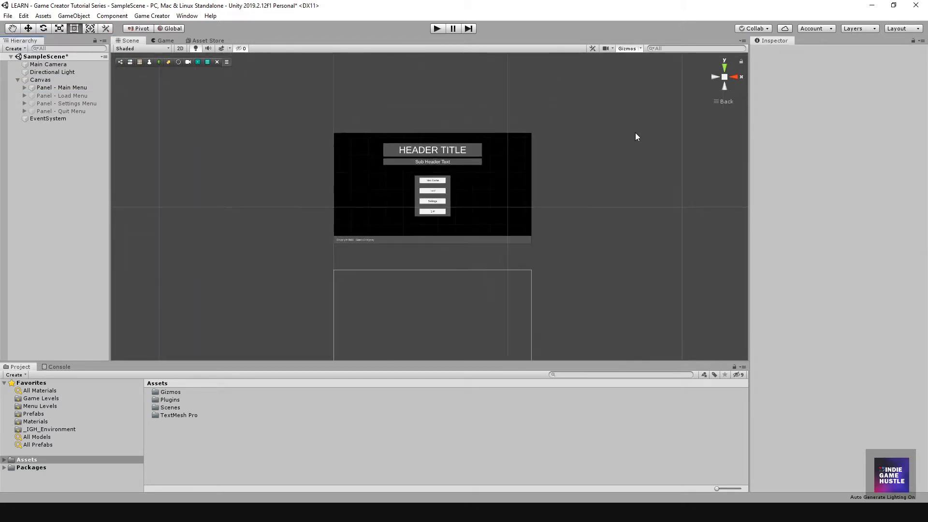
scroll(402, 187, "up", 5)
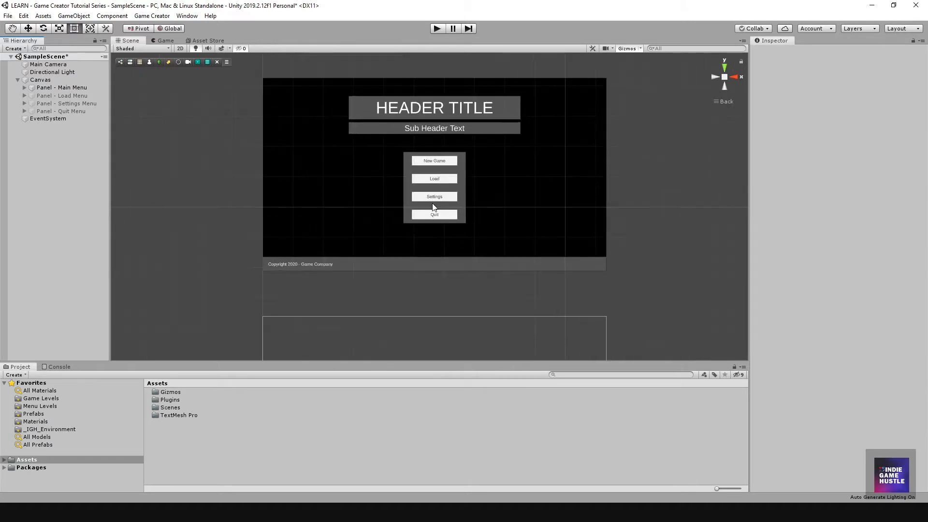
middle_click_drag(424, 170, 414, 216)
left_click(24, 88)
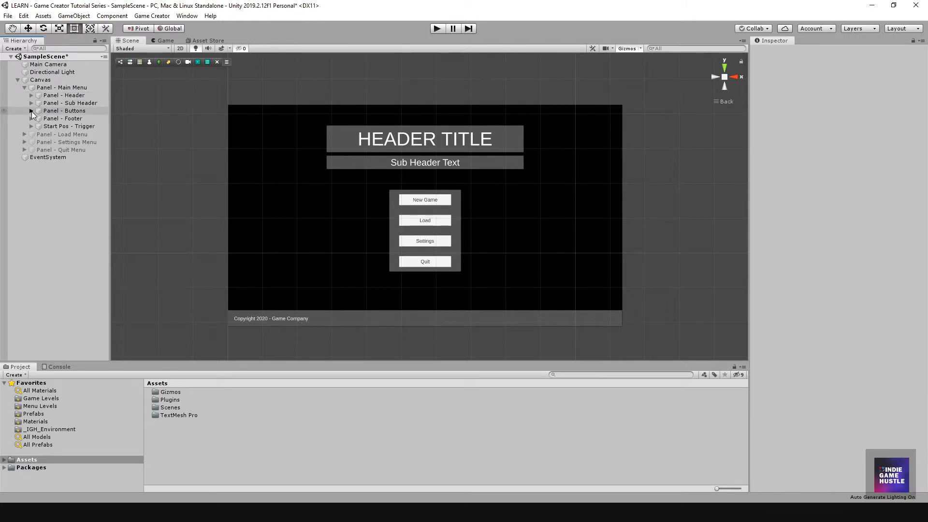
Step: Expand Panel - Buttons, widen the Hierarchy and select Load Game - Button to see its empty On Click list
left_click(31, 111)
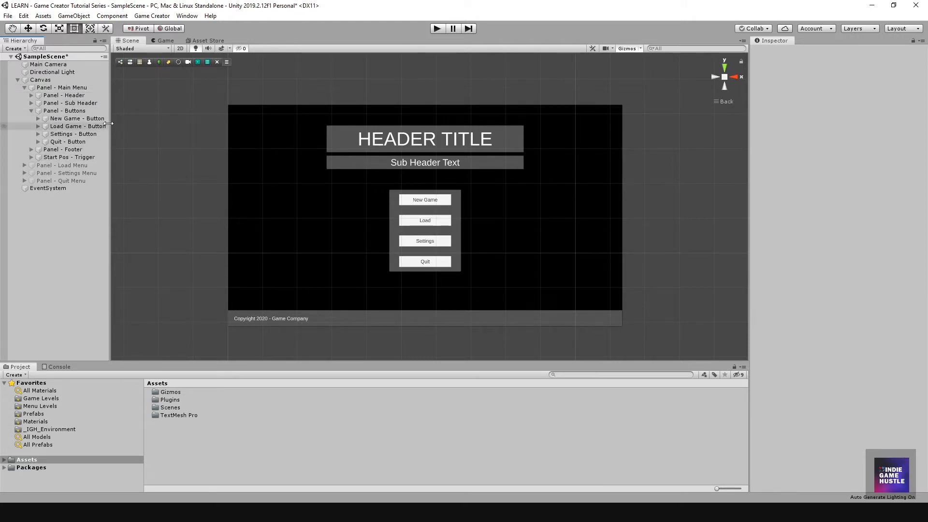
left_click_drag(111, 121, 134, 122)
left_click(38, 126)
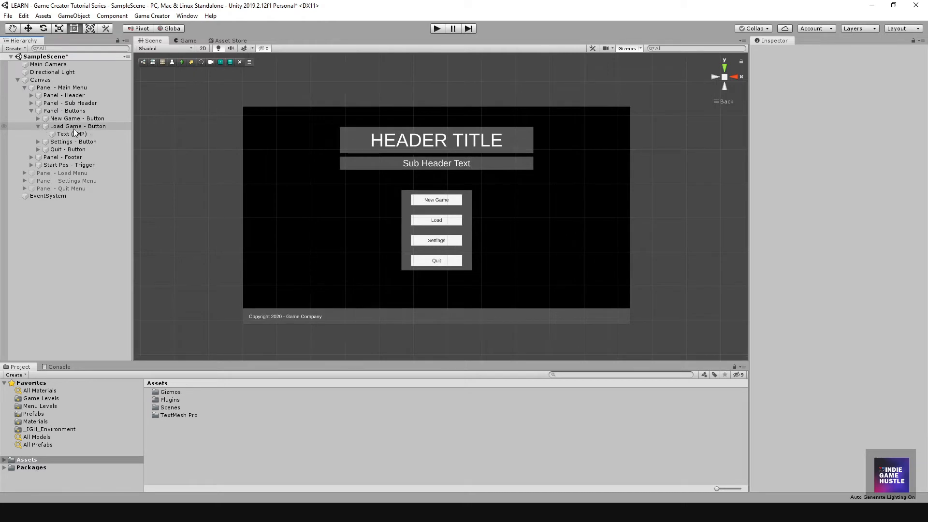
left_click(73, 126)
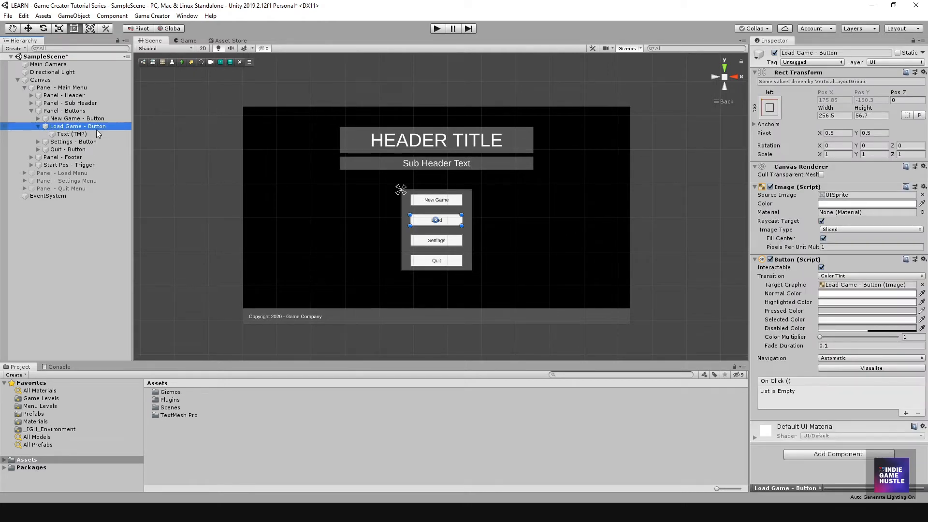
scroll(430, 227, "up", 3)
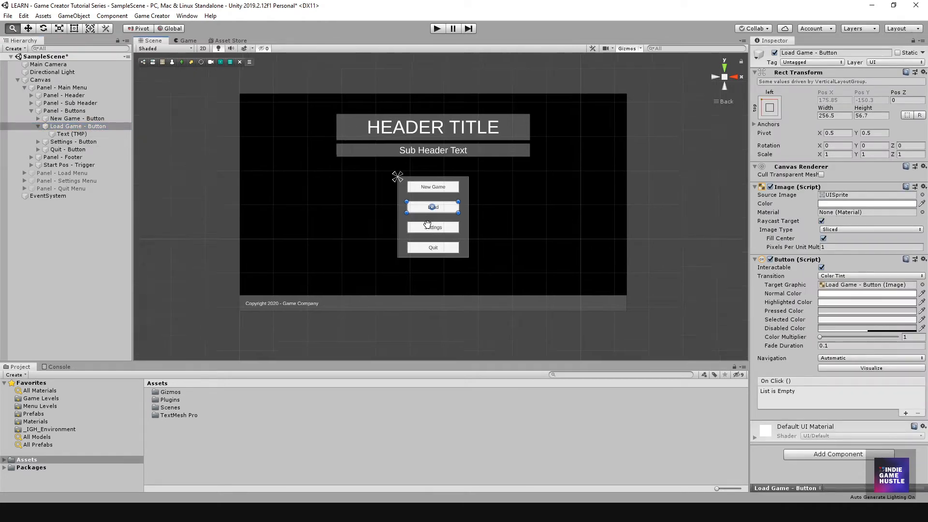
scroll(429, 226, "up", 2)
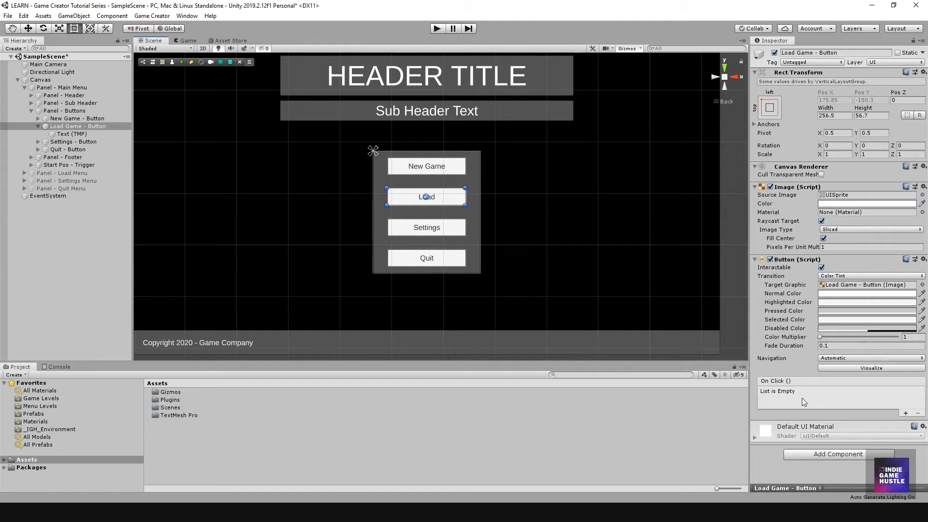
scroll(433, 222, "down", 3)
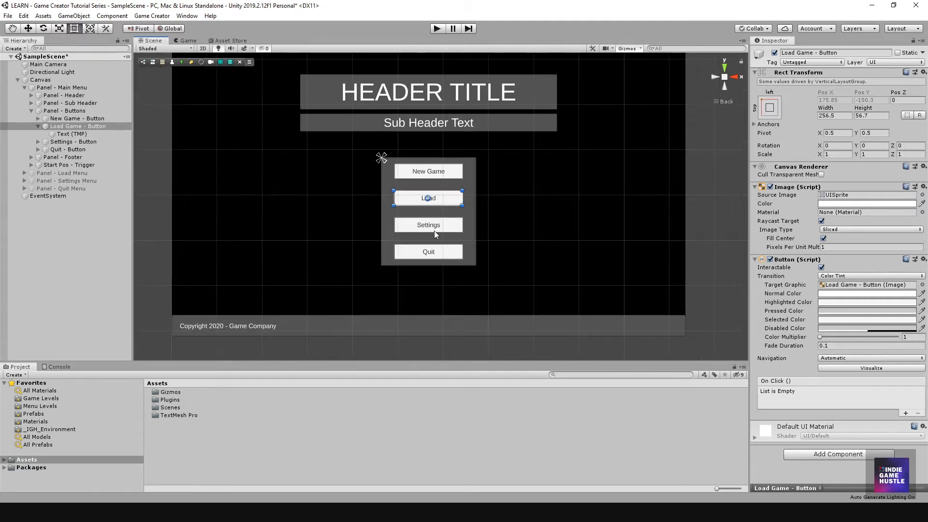
middle_click_drag(432, 222, 434, 217)
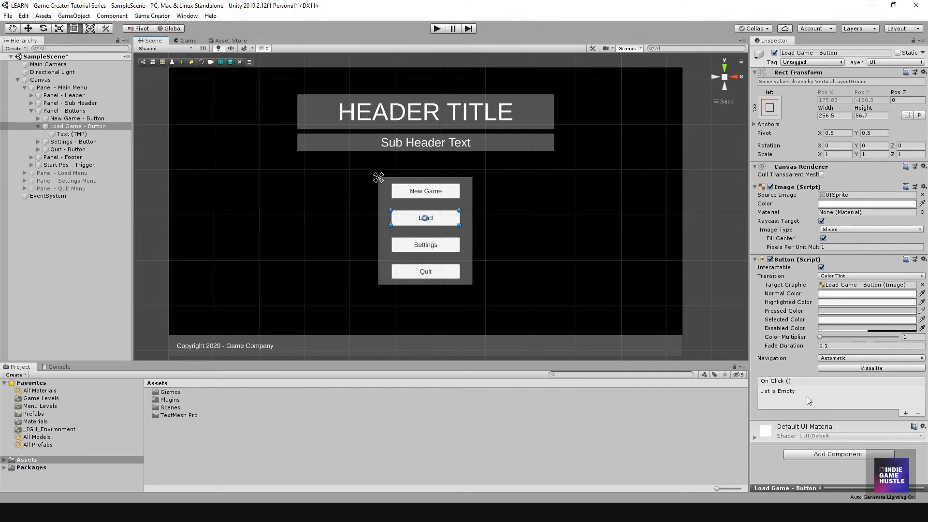
Step: Add an On Click entry and an Actions component, wiring On Click to Actions.Execute
left_click(905, 414)
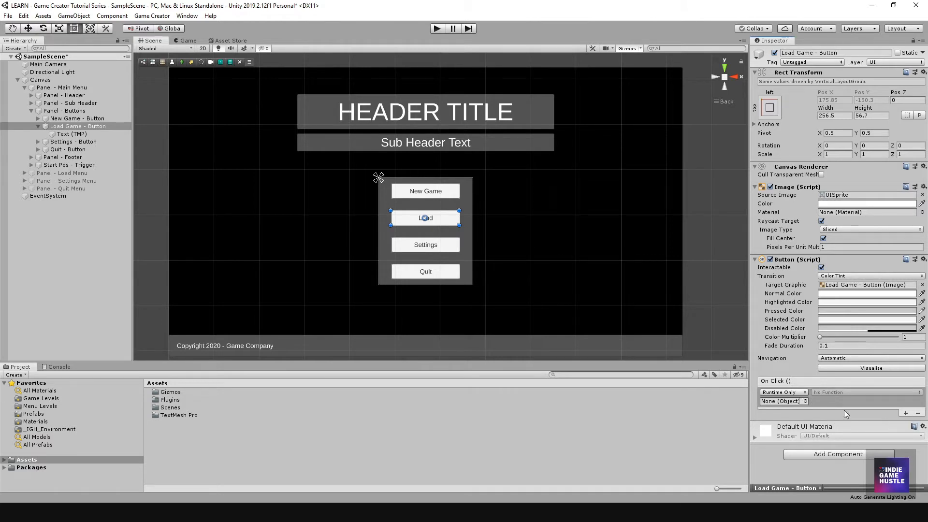
left_click(816, 457)
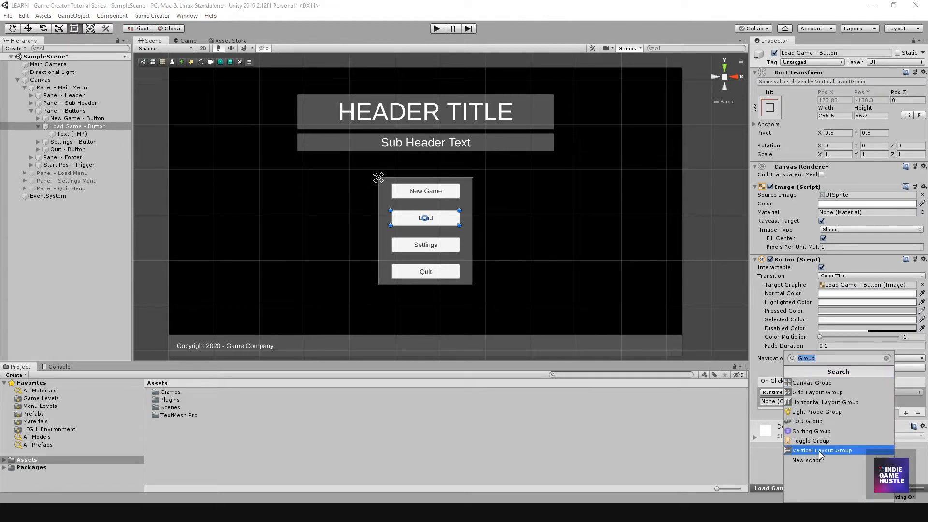
type("Action")
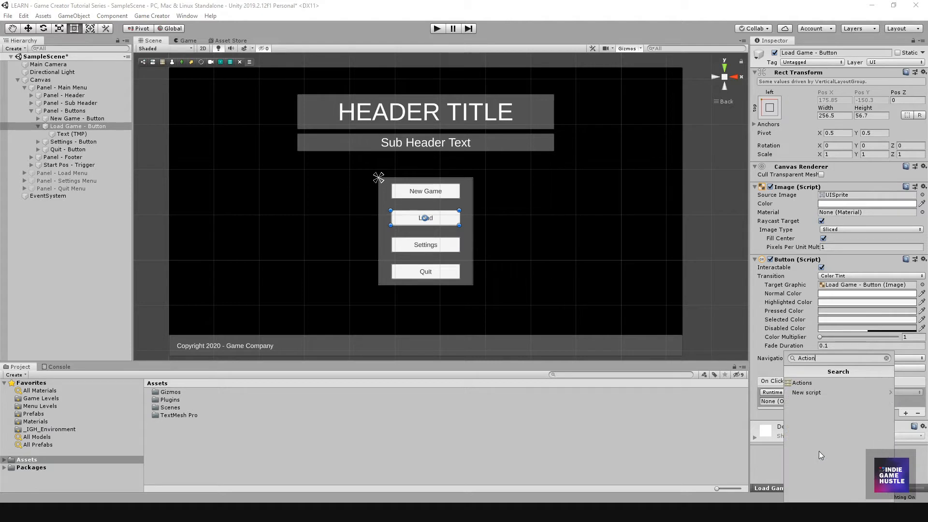
left_click(803, 381)
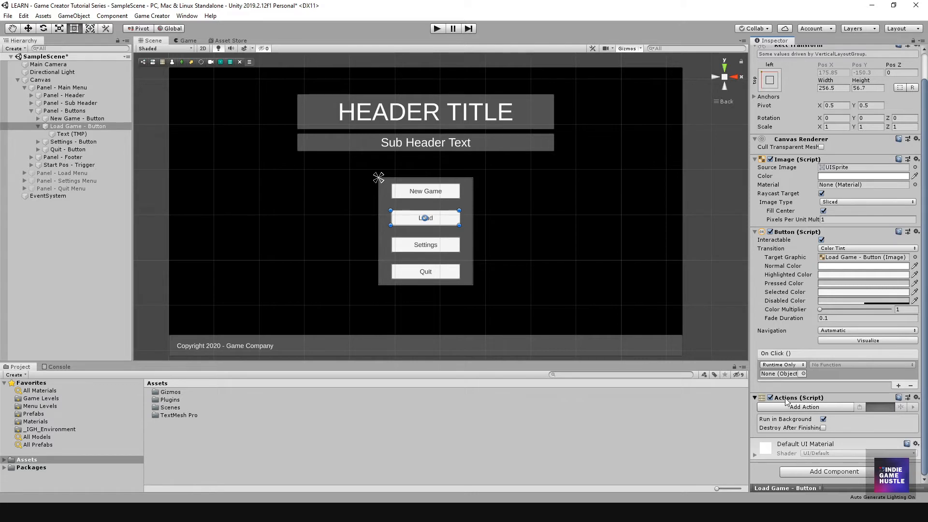
left_click_drag(786, 401, 781, 377)
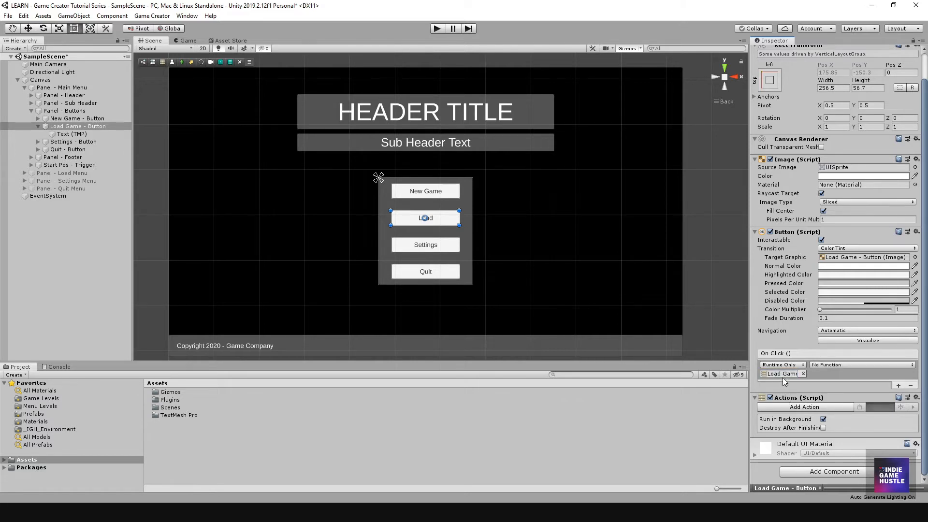
left_click(831, 364)
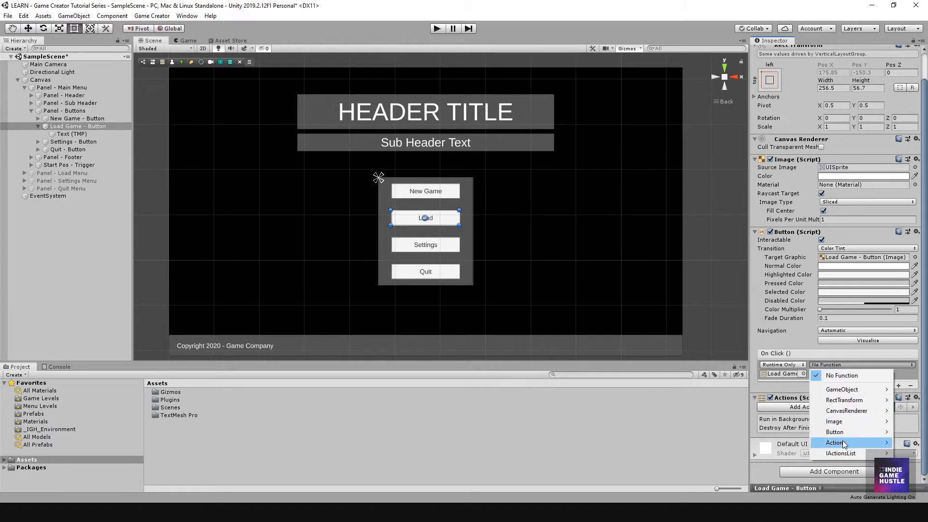
mouse_move(843, 444)
left_click(715, 356)
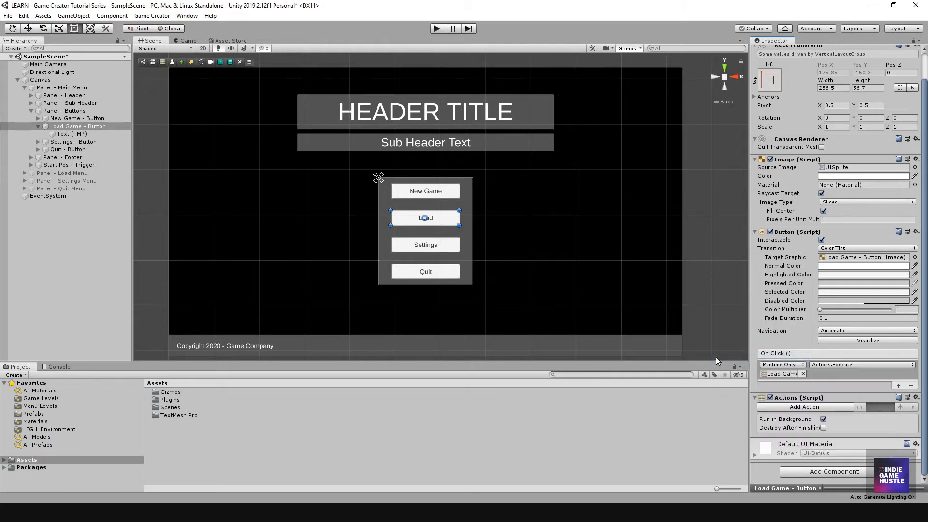
Step: Add a Set Active action to the button's Actions component
left_click(804, 408)
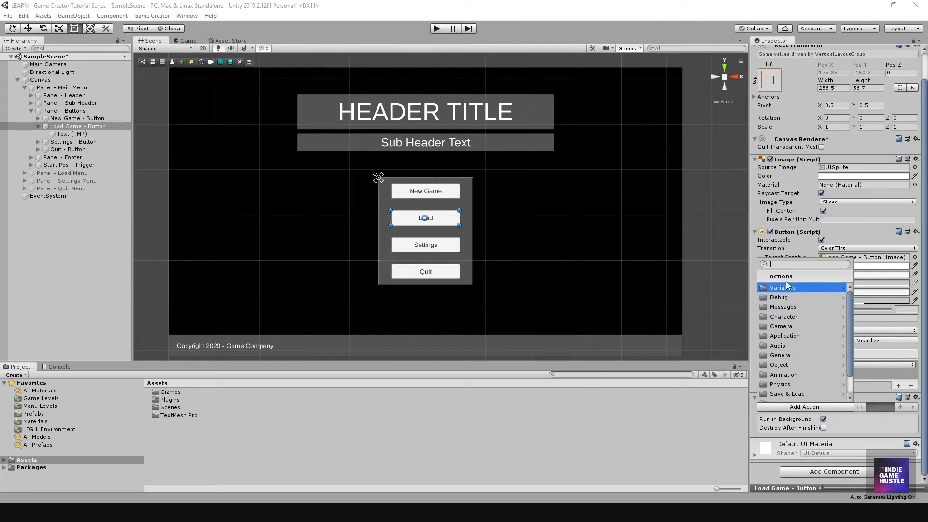
type("Set Av")
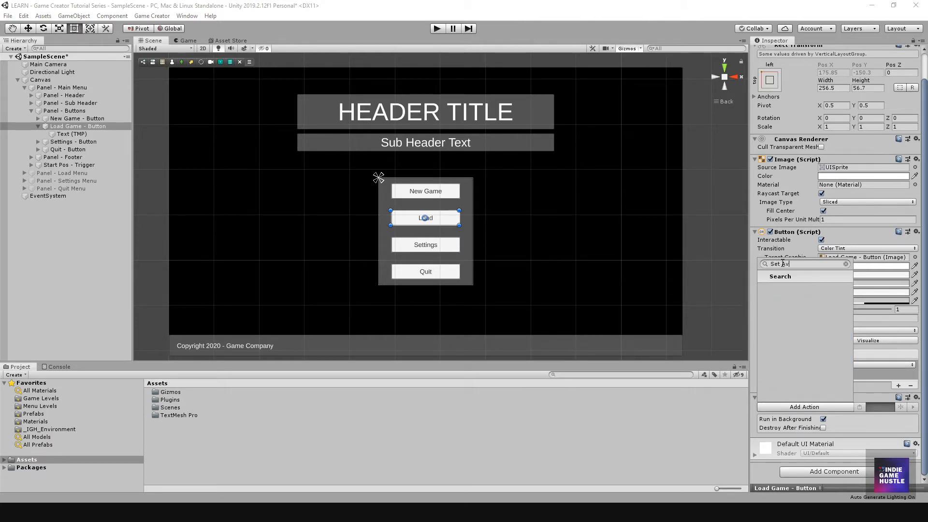
key("BackSpace")
type("c")
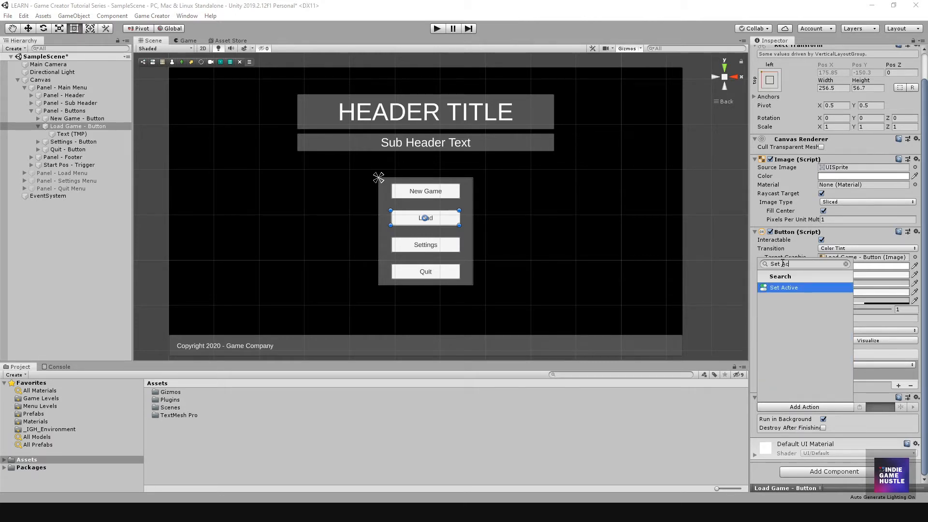
type("tive")
left_click(765, 288)
scroll(848, 359, "down", 2)
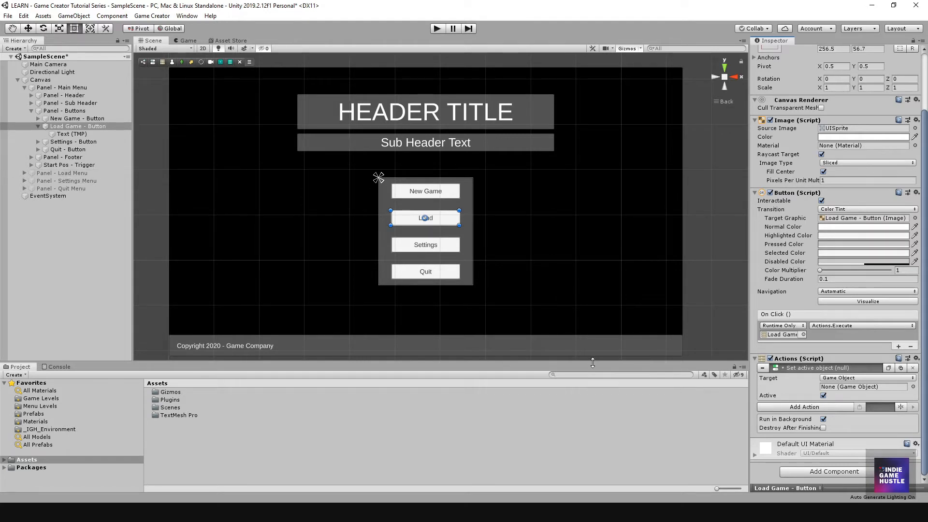
Step: Set the Set Active action's target to Panel - Load Menu and duplicate the action
left_click_drag(67, 176, 820, 387)
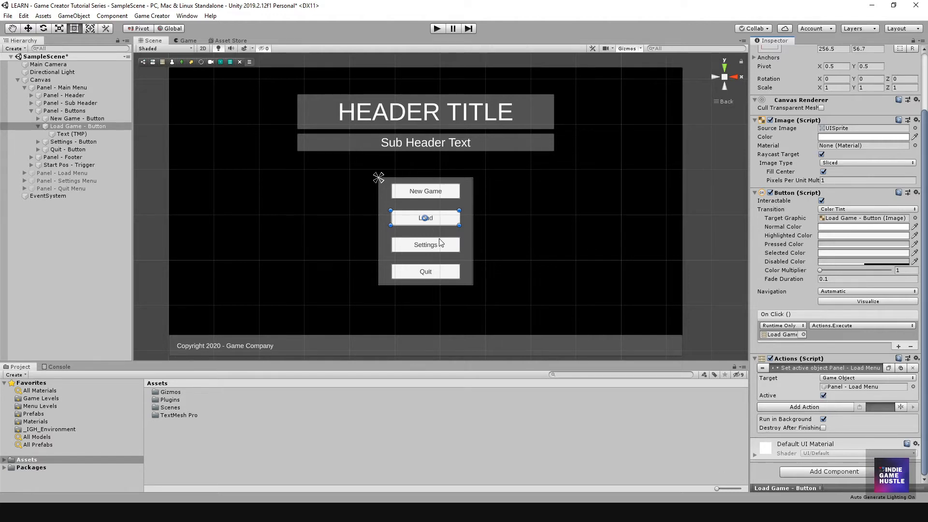
scroll(454, 238, "down", 1)
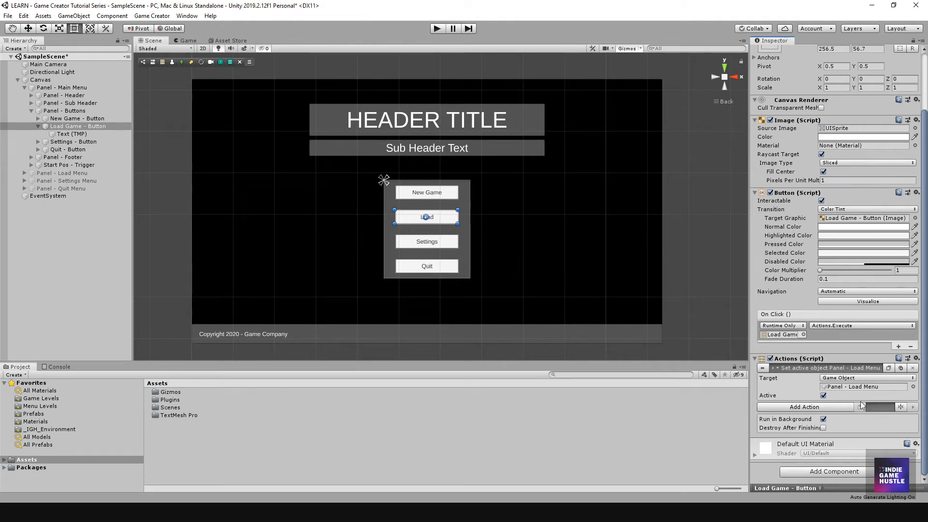
left_click(888, 368)
left_click(859, 407)
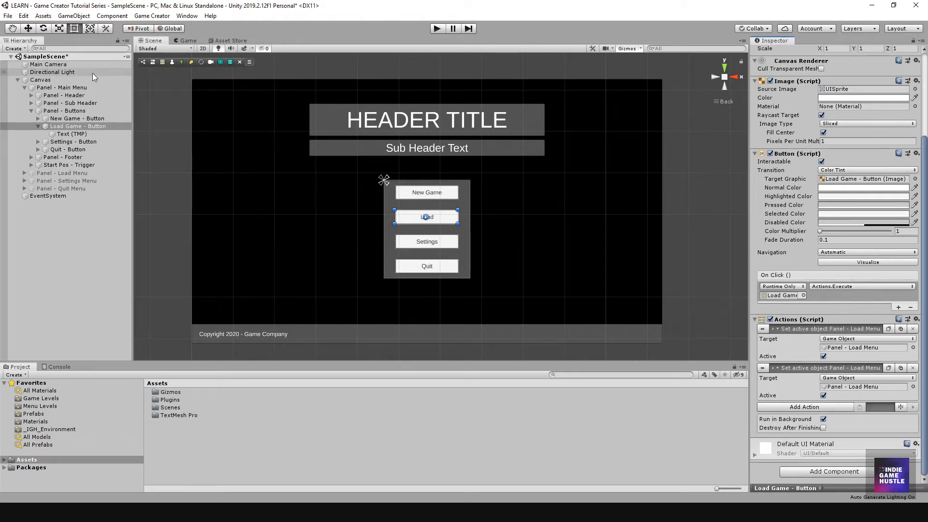
Step: Point the duplicate action at Panel - Main Menu with Active unchecked, then deselect the button
left_click_drag(41, 91, 855, 389)
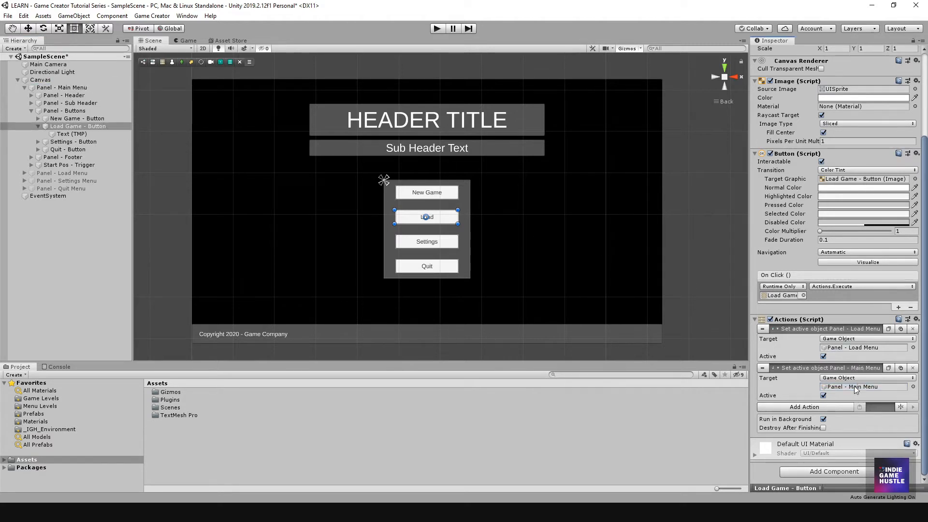
left_click(822, 396)
scroll(401, 223, "down", 2)
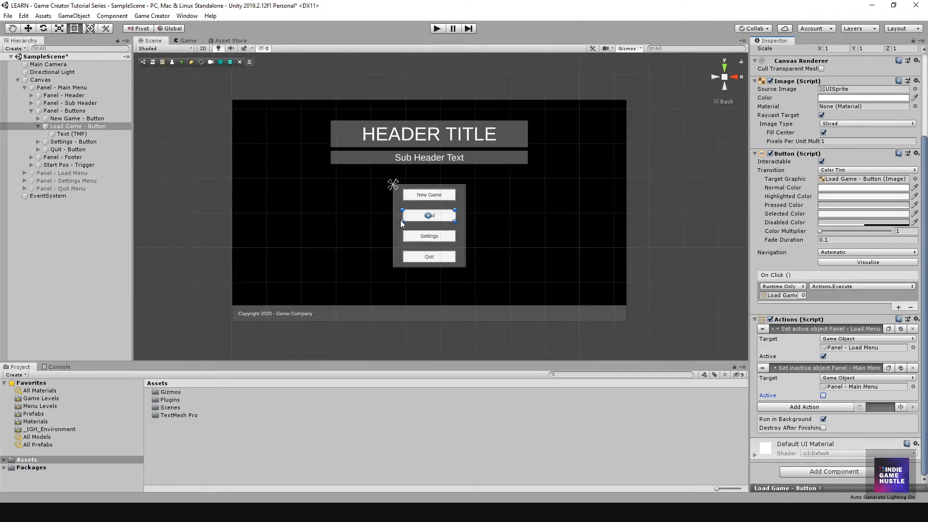
scroll(401, 223, "down", 2)
scroll(832, 416, "up", 5)
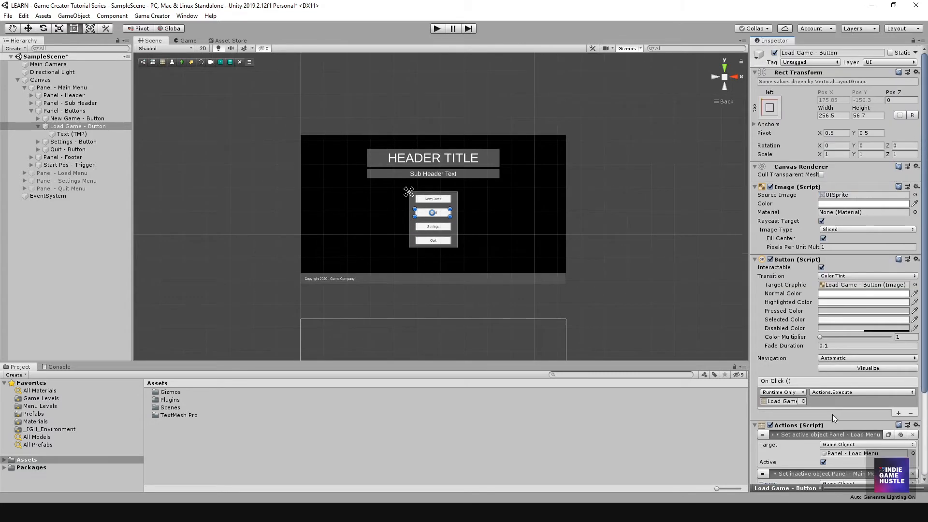
scroll(832, 413, "down", 4)
scroll(482, 194, "up", 2)
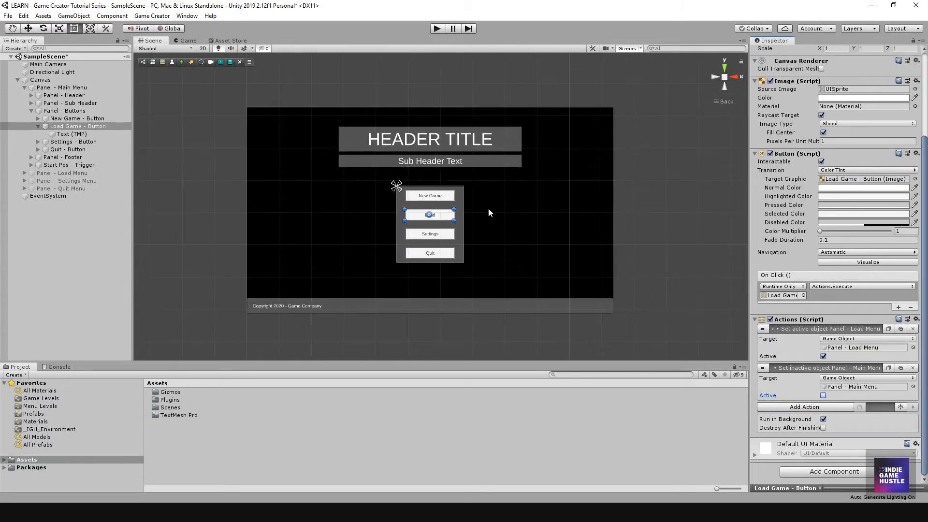
mouse_move(489, 210)
middle_mouse_down()
mouse_move(482, 191)
mouse_move(485, 201)
middle_mouse_up()
left_click(86, 228)
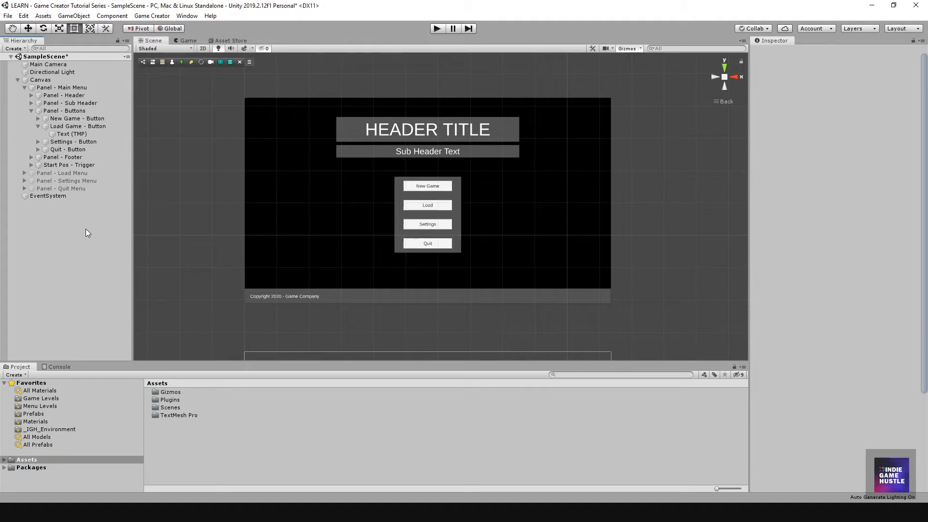
Step: Play the scene, confirm Load opens the Load Game panel, then stop Play mode
left_click(437, 28)
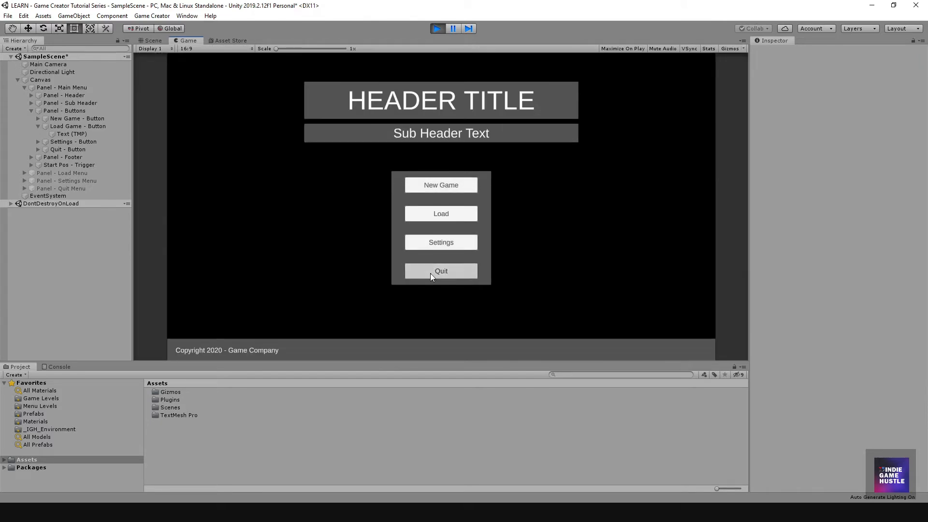
left_click(424, 214)
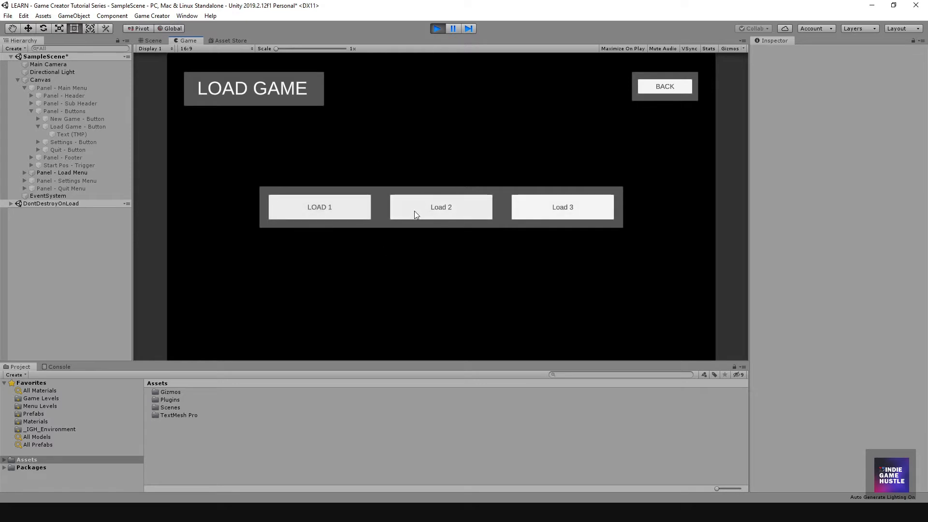
left_click(436, 29)
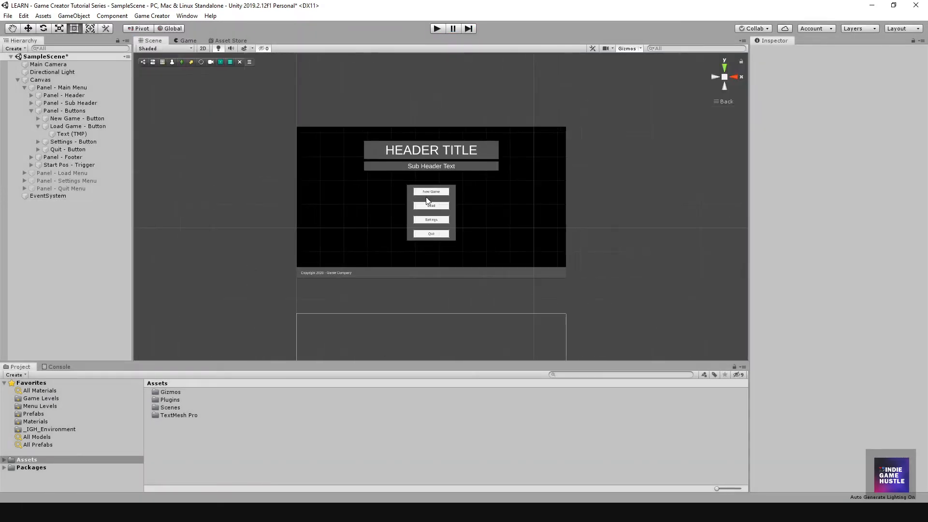
Step: Select Load Game - Button to review its two Set Active actions, then collapse Panel - Main Menu
scroll(429, 204, "up", 6)
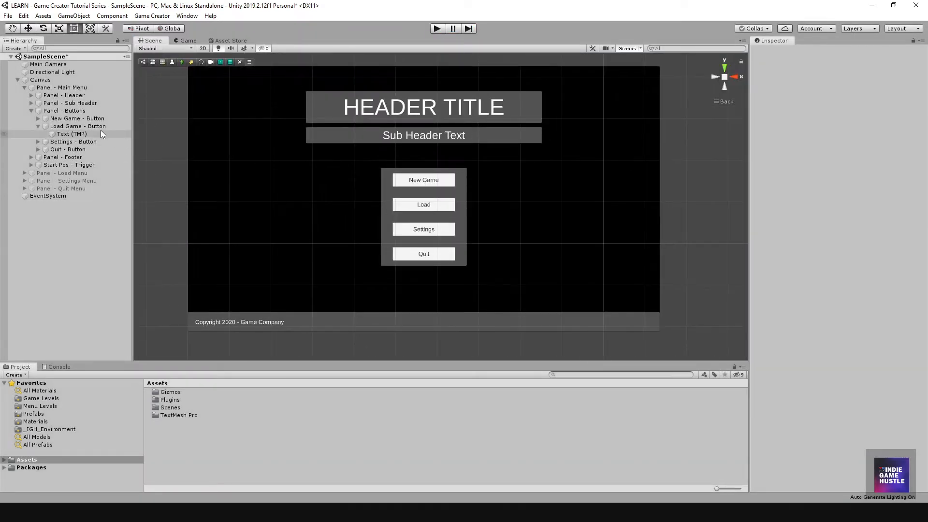
left_click(100, 125)
scroll(863, 391, "down", 4)
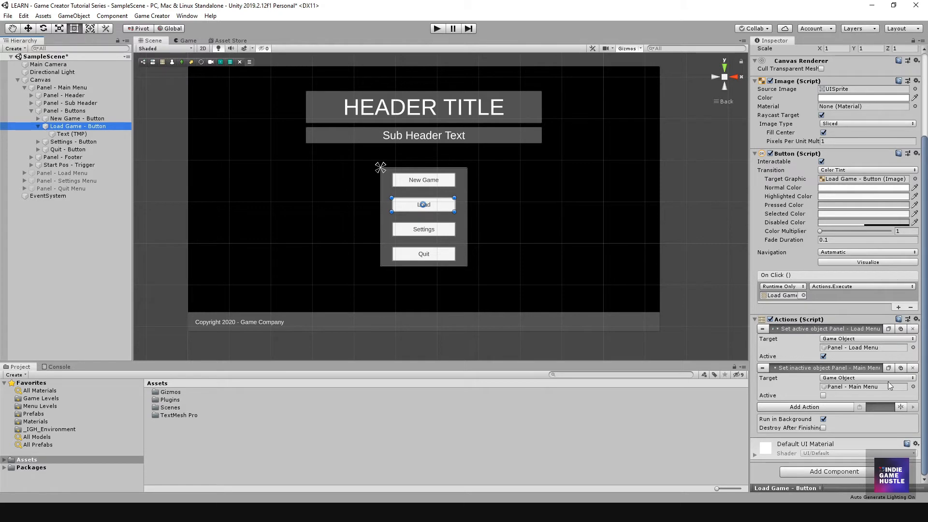
left_click(26, 87)
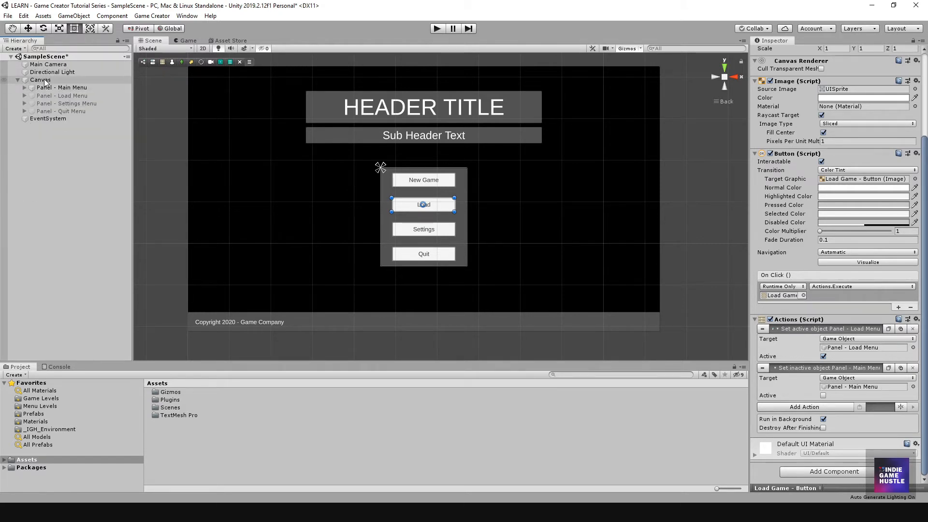
Step: Create an empty GameObject under the Canvas
right_click(45, 81)
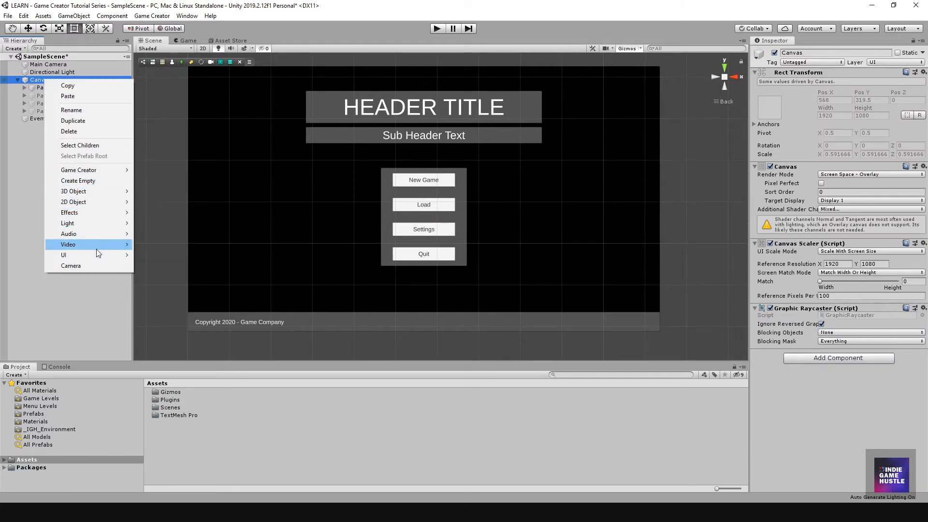
left_click(100, 181)
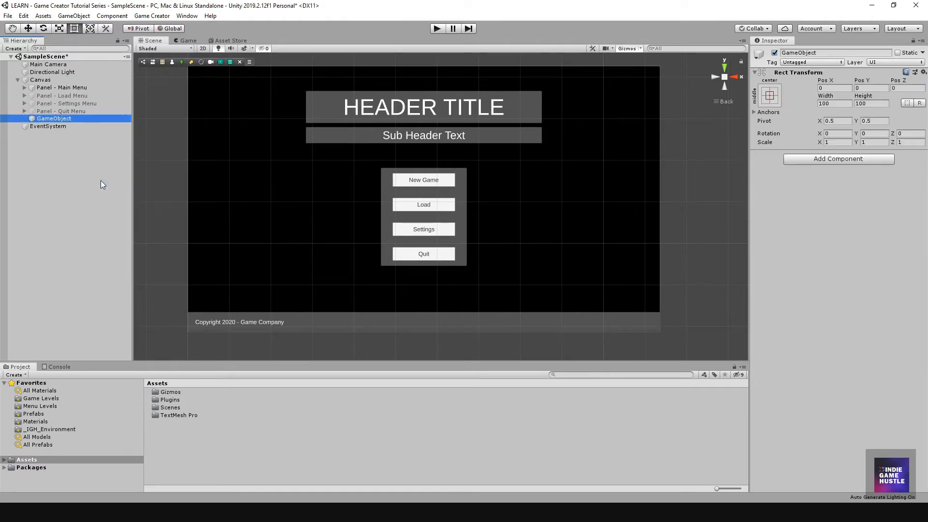
left_click(47, 140)
left_click(49, 119)
Step: Rename the new empty object to Scene Management
left_click(50, 120)
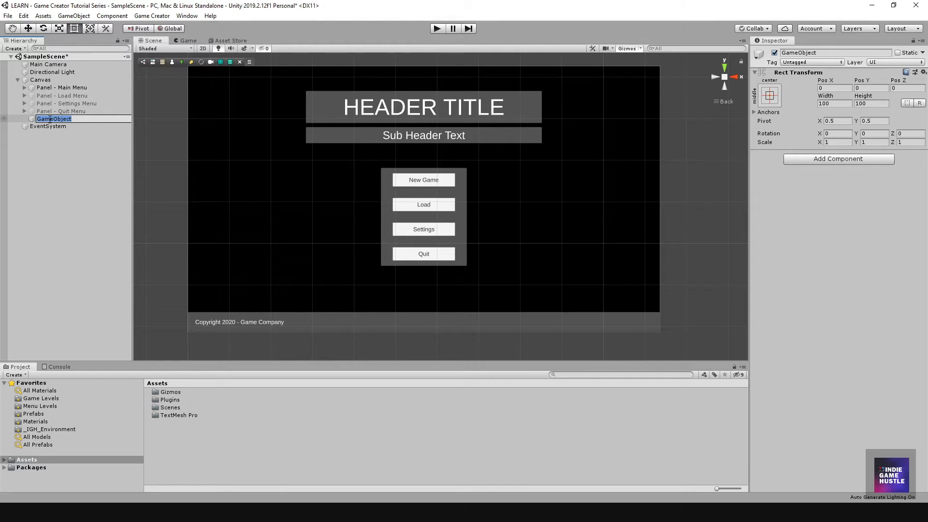
type("Scene")
type(" ma")
type("anage")
type("ment")
key("Return")
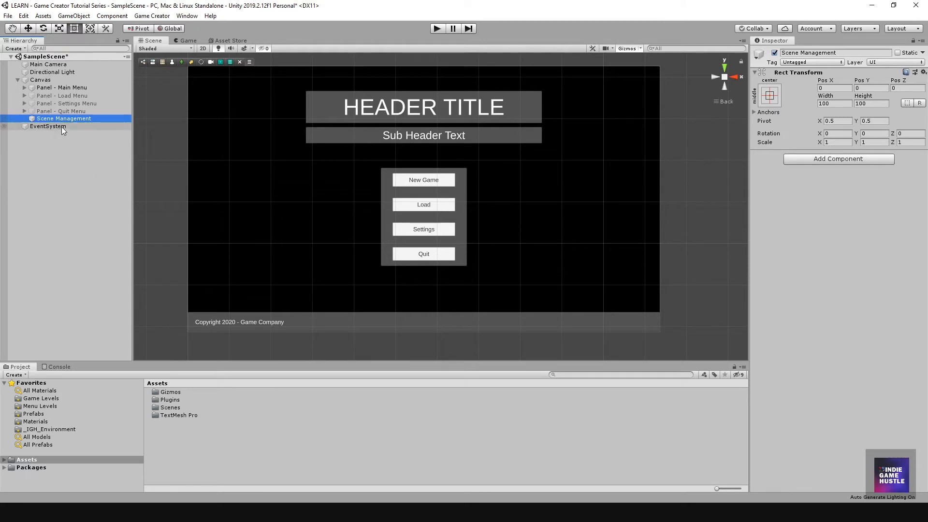
scroll(403, 222, "down", 1)
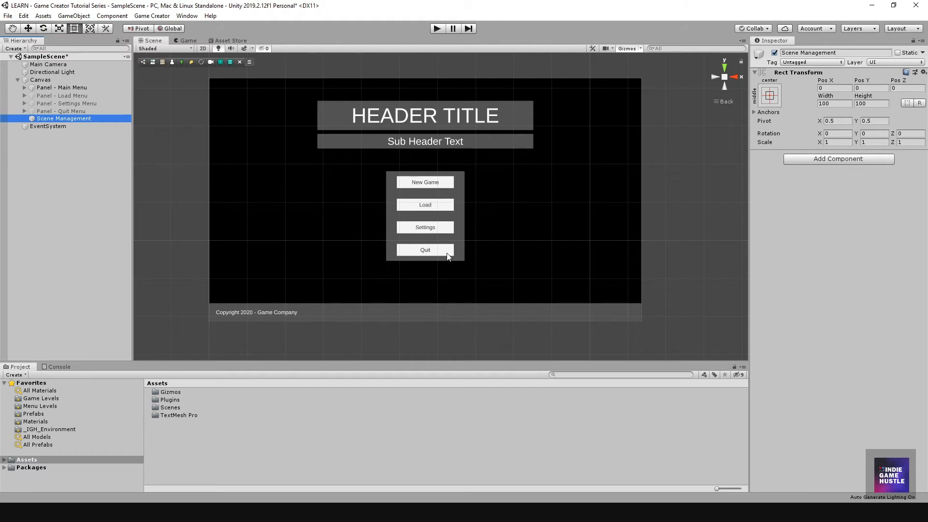
scroll(492, 248, "down", 1)
scroll(493, 242, "down", 2)
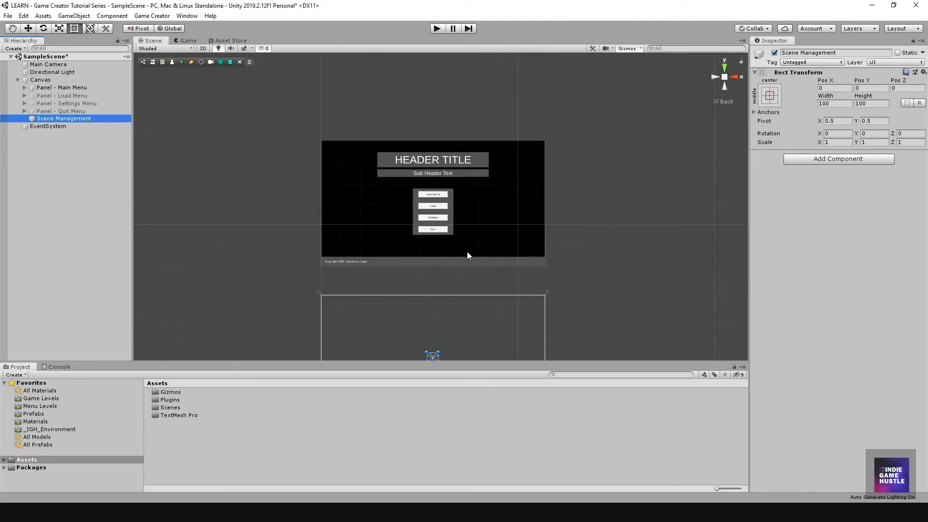
scroll(462, 259, "down", 1)
scroll(455, 268, "up", 5)
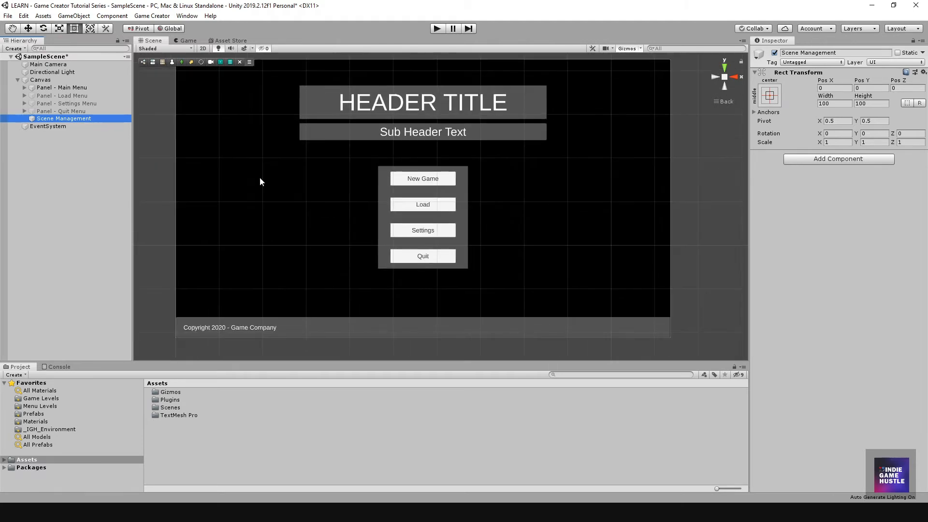
left_click(52, 166)
left_click(60, 118)
Step: Create a Game Creator Actions object under Scene Management and inspect it
right_click(59, 118)
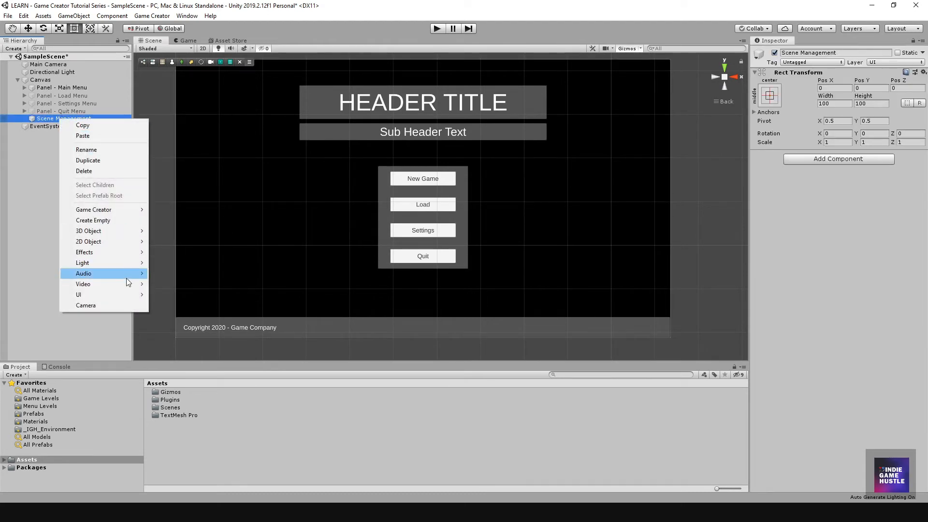
mouse_move(120, 211)
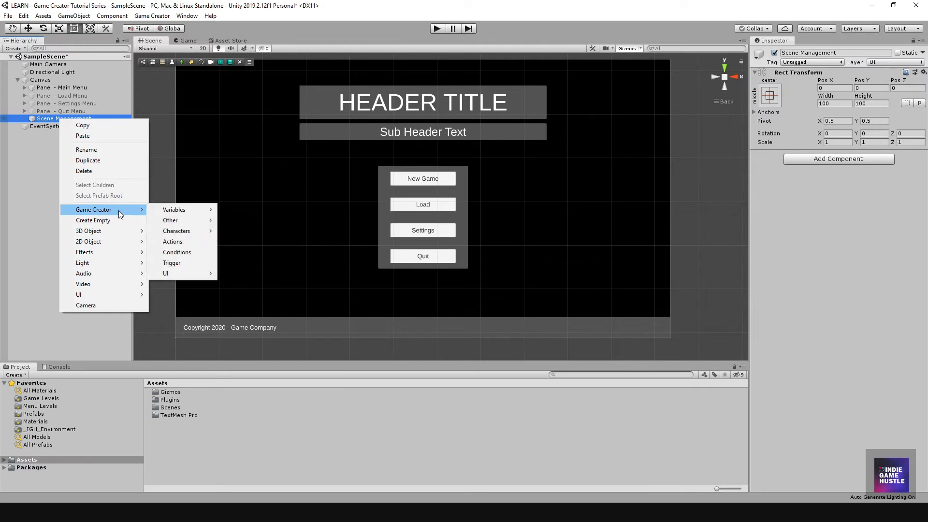
left_click(175, 241)
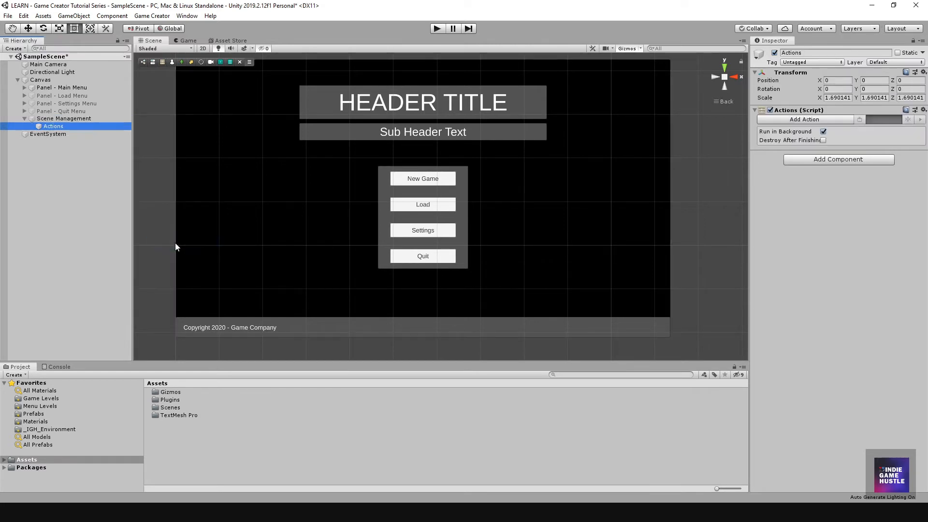
left_click(44, 182)
left_click(53, 126)
left_click(861, 225)
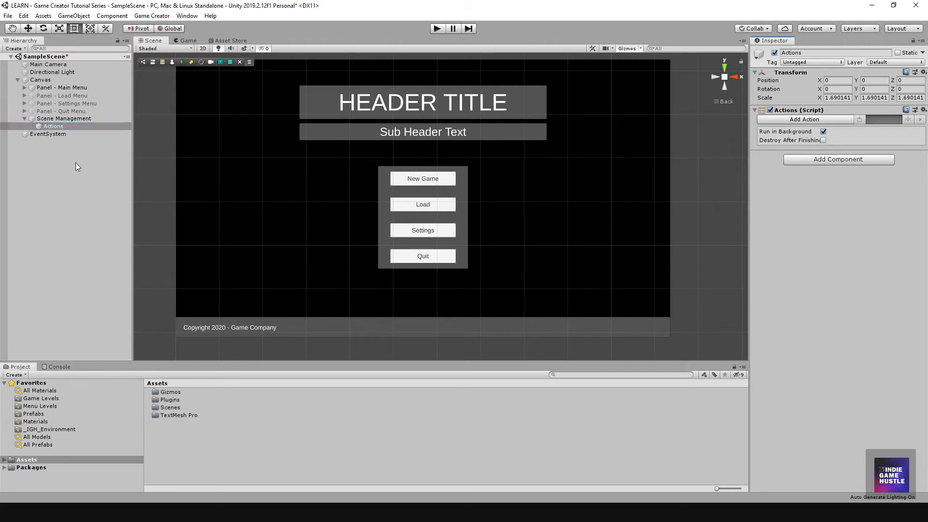
Step: Expand Panel - Main Menu and select Load Game - Button to view its components
left_click(25, 87)
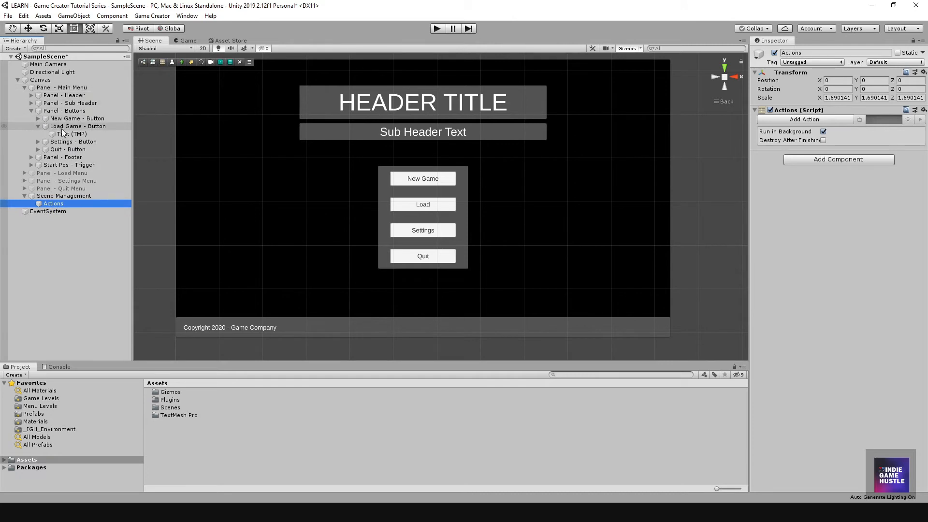
left_click(63, 127)
scroll(833, 386, "down", 5)
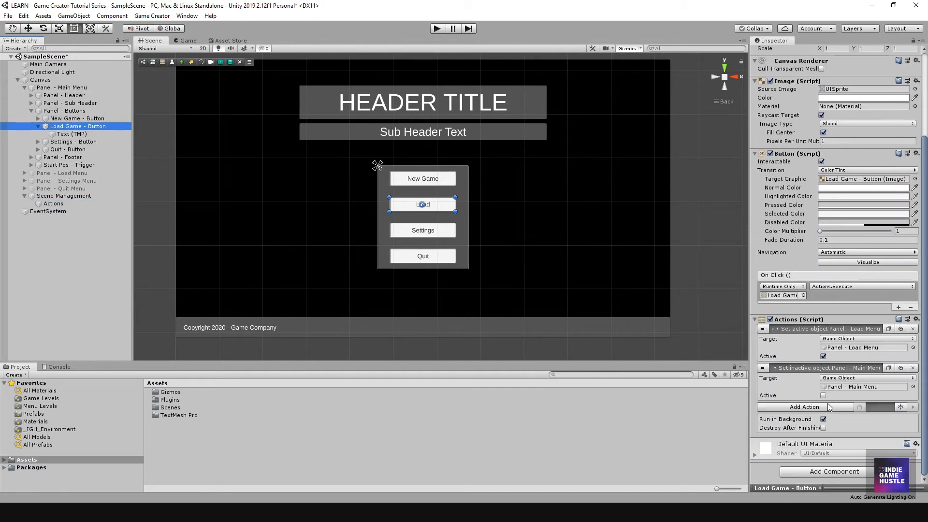
Step: Remove the Actions (Script) component from Load Game - Button, then select the Scene Management Actions object
left_click(916, 320)
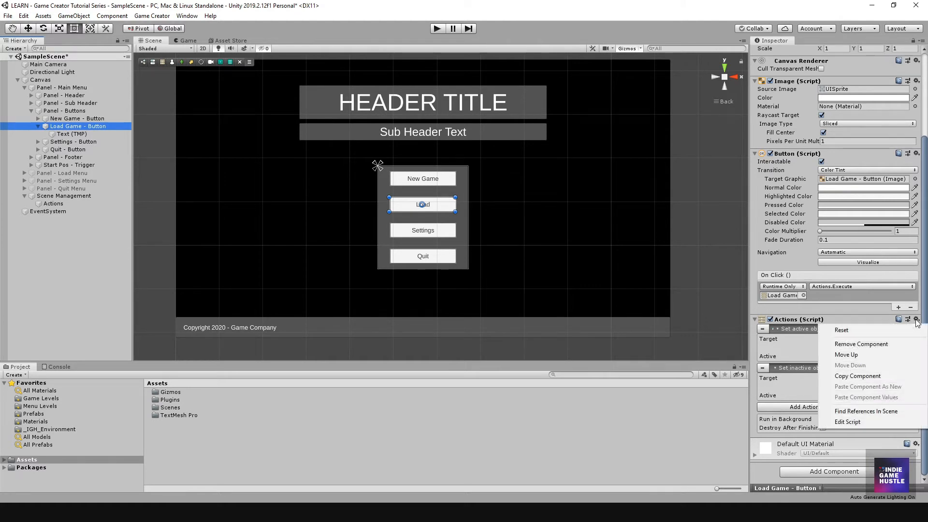
left_click(860, 343)
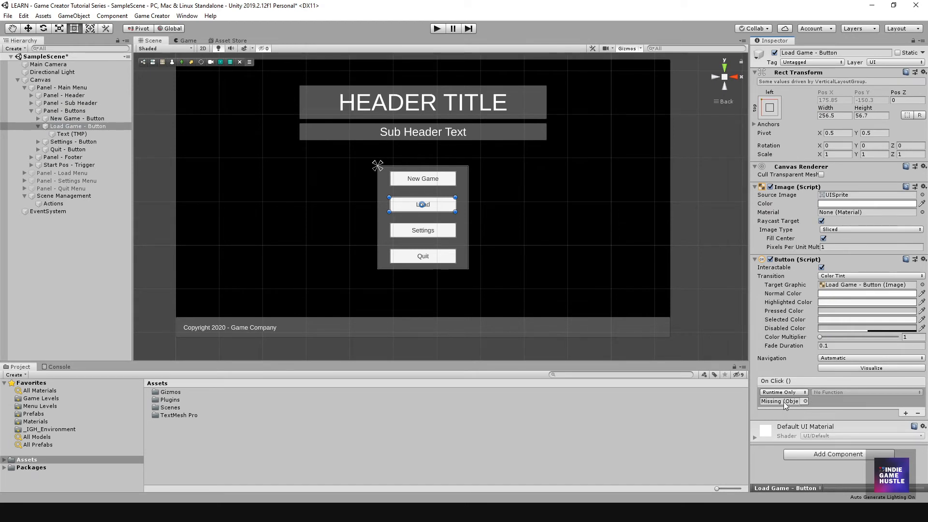
left_click(54, 204)
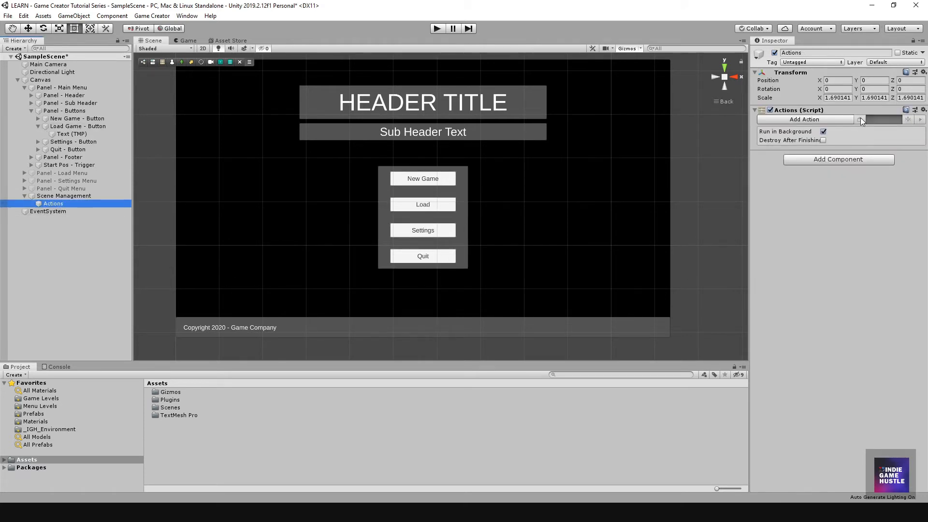
Step: Add two Set Active actions, with the second set to deactivate its target
left_click(840, 120)
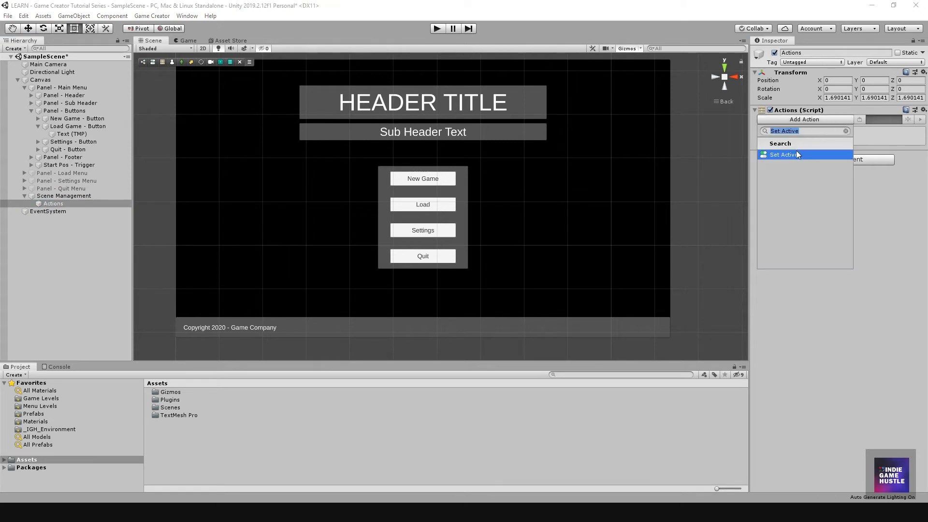
left_click(796, 154)
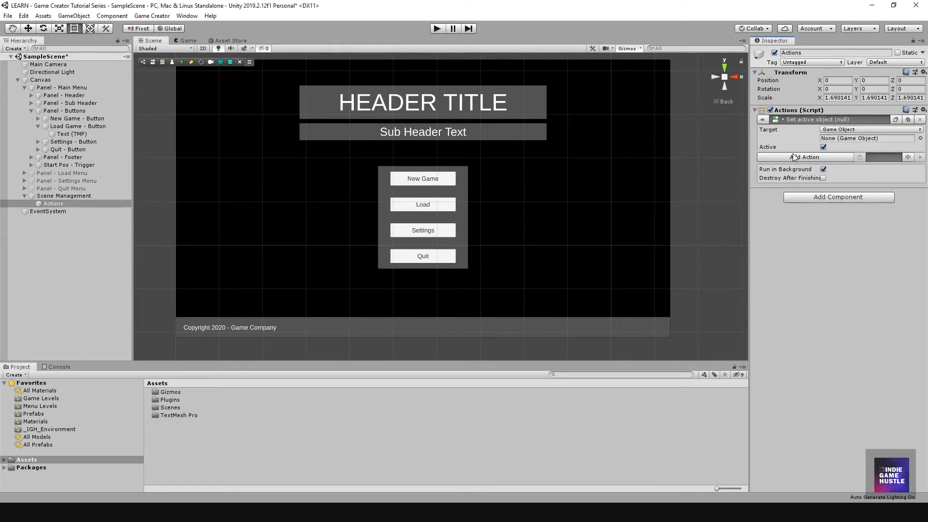
left_click(859, 160)
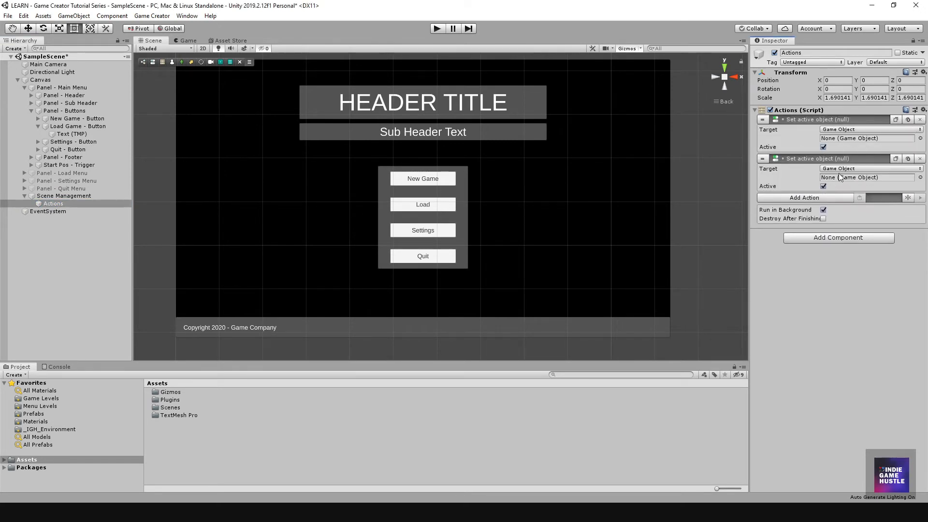
left_click(824, 186)
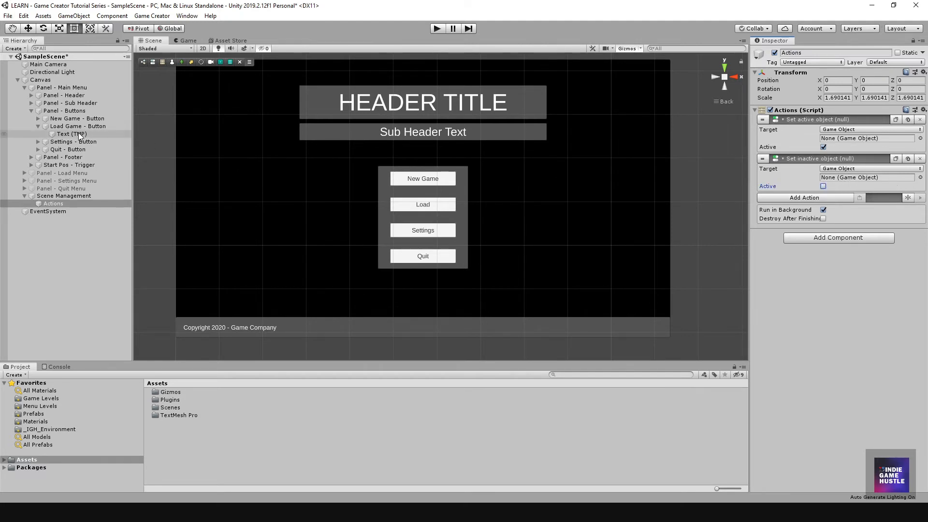
Step: Target the first action at Panel - Load Menu and the second at Panel - Main Menu
left_click_drag(55, 127, 837, 138)
scroll(309, 203, "down", 3)
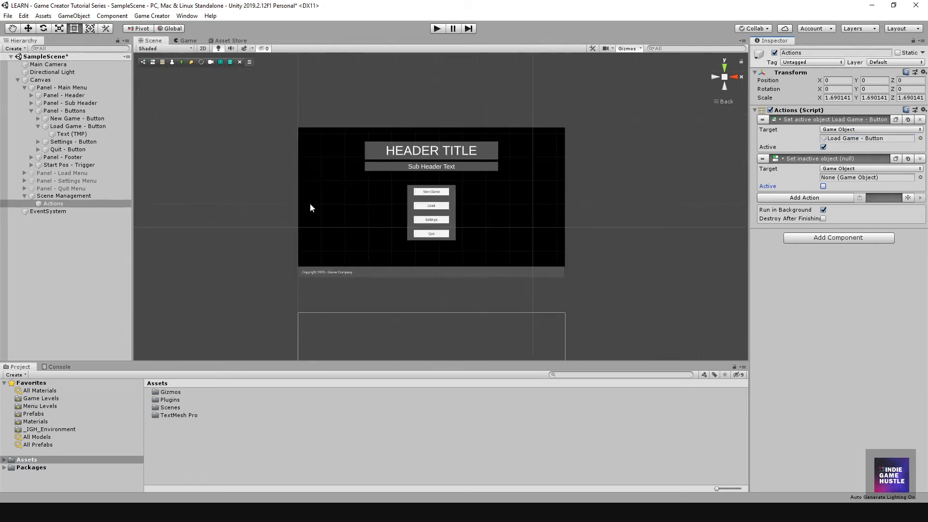
scroll(287, 198, "up", 3)
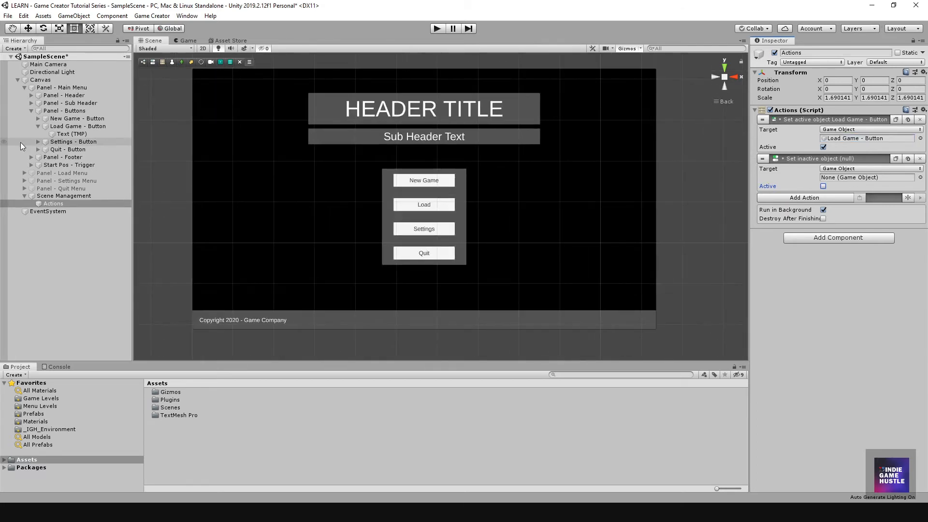
left_click(31, 110)
left_click_drag(56, 131, 863, 140)
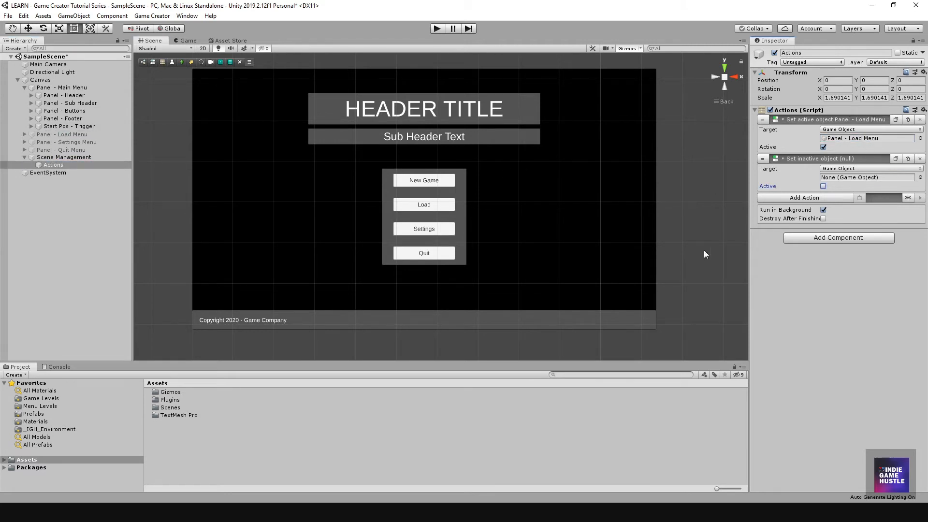
left_click(24, 87)
left_click_drag(50, 90, 865, 178)
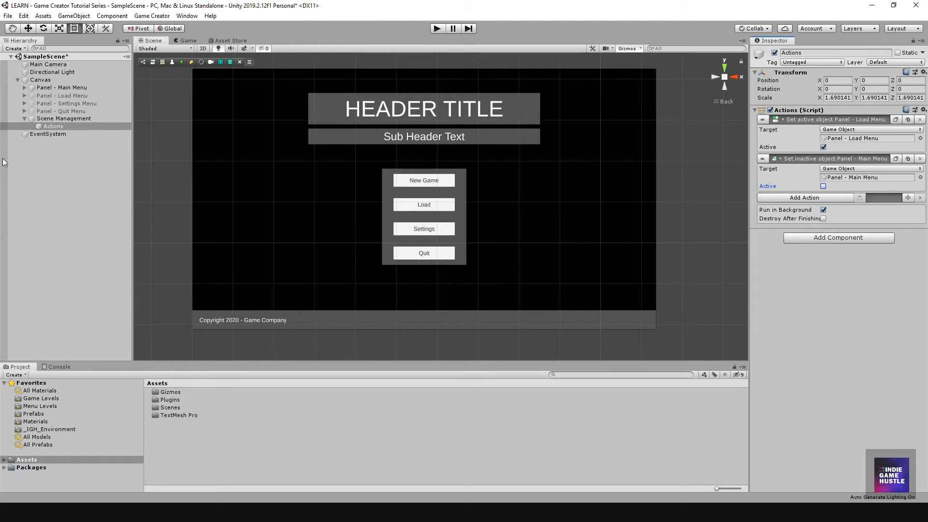
Step: Rename Actions to 'Load Game - Actions', then refine it to 'Load Game BTN - Actions'
left_click(80, 183)
left_click(52, 127)
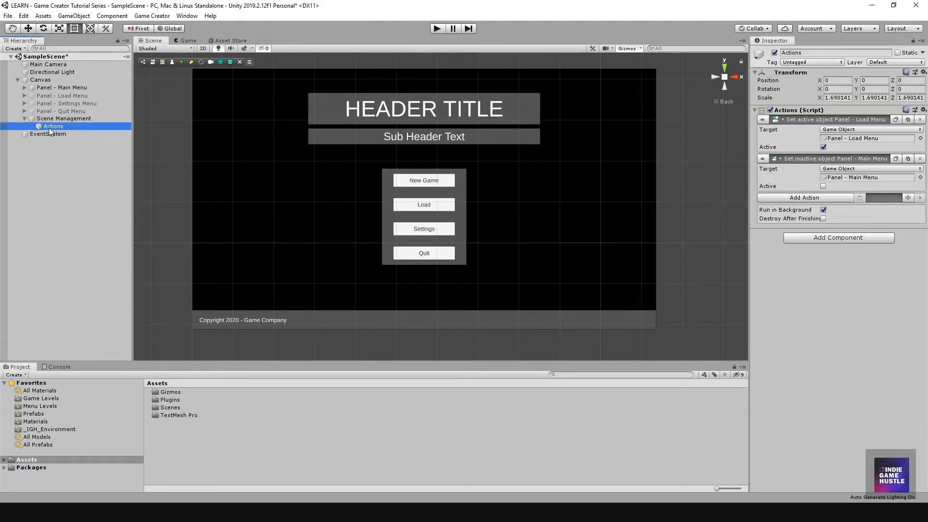
left_click(51, 127)
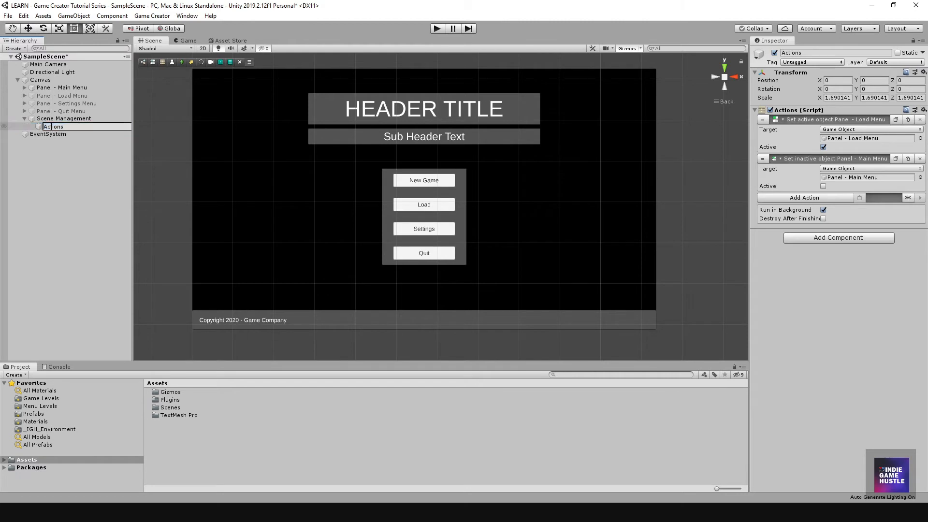
type("Load Game -")
key("Return")
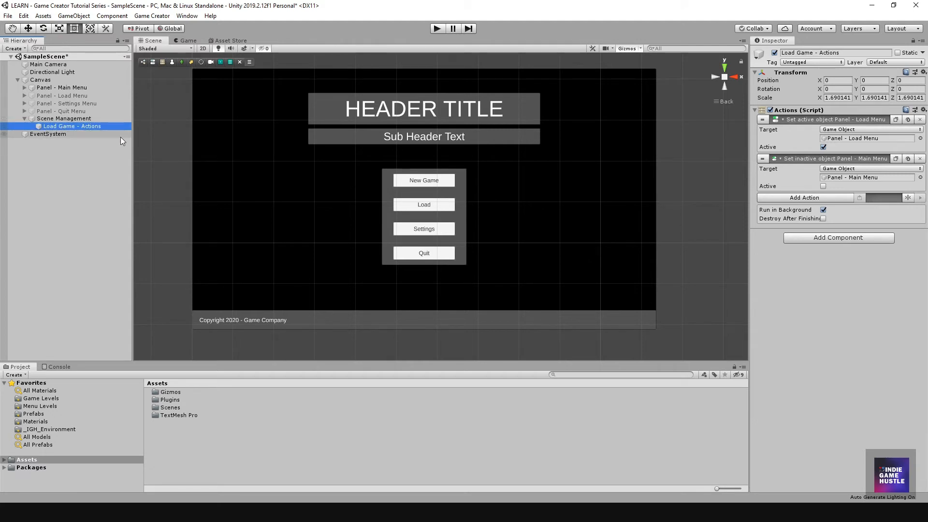
left_click(71, 128)
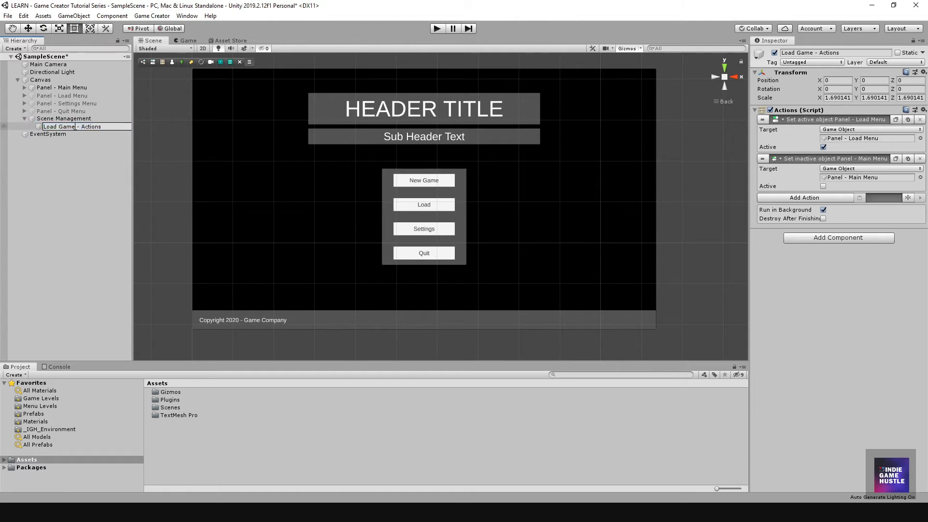
type("BTN")
key("Return")
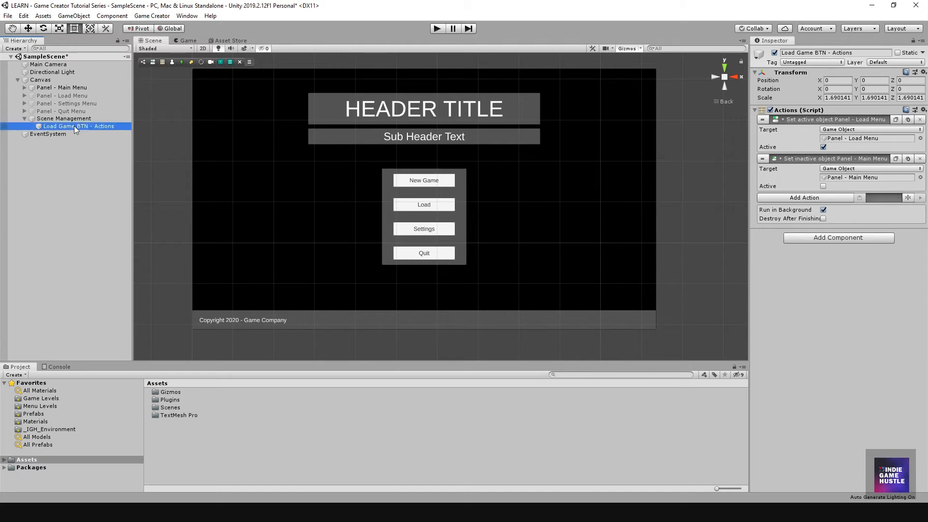
scroll(410, 242, "down", 2)
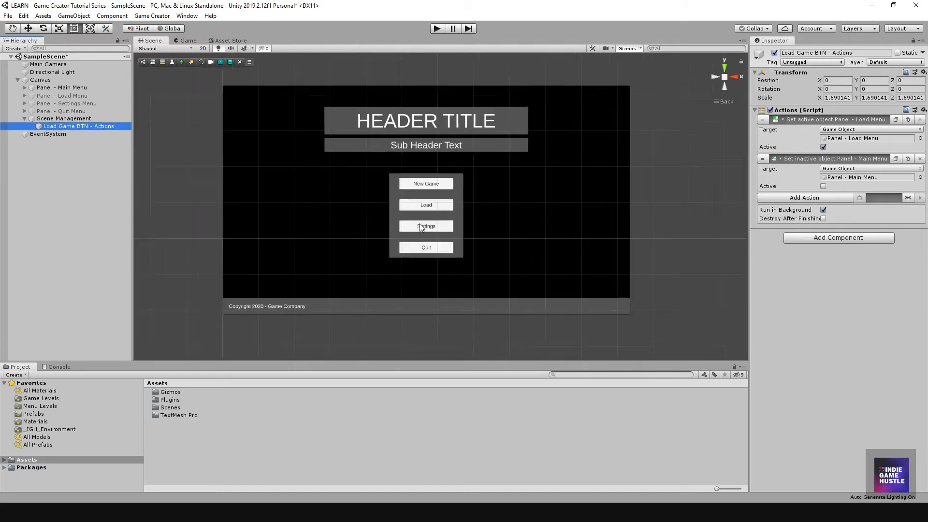
scroll(410, 242, "up", 2)
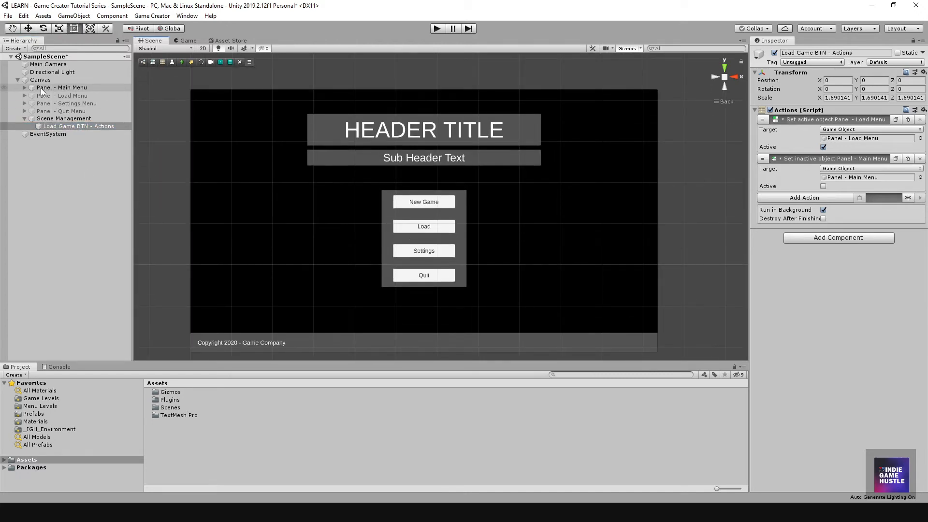
Step: Expand Panel - Main Menu's buttons and select the Load Game - Button
left_click(23, 95)
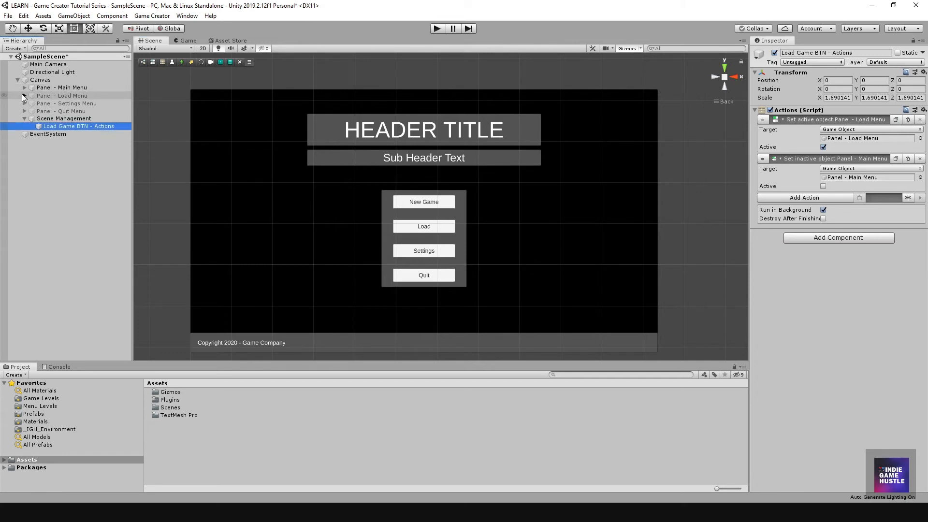
left_click(54, 111)
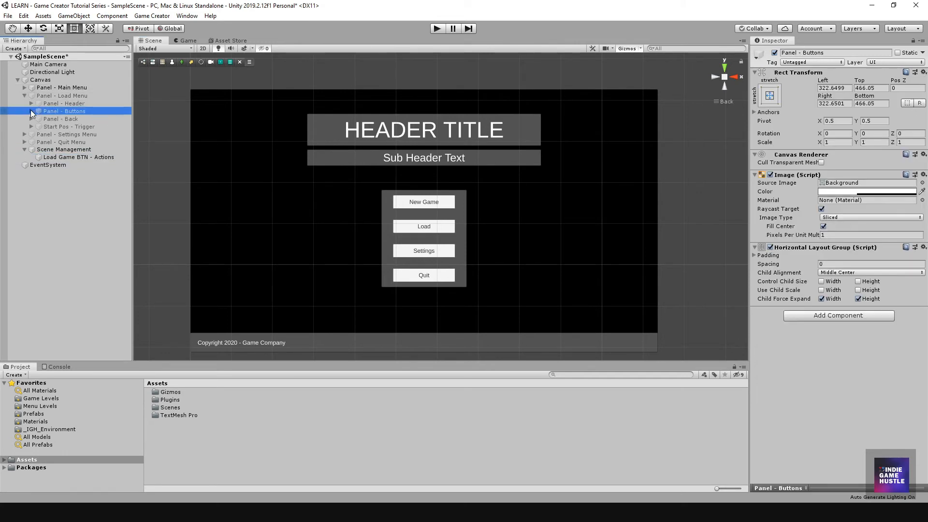
left_click(31, 110)
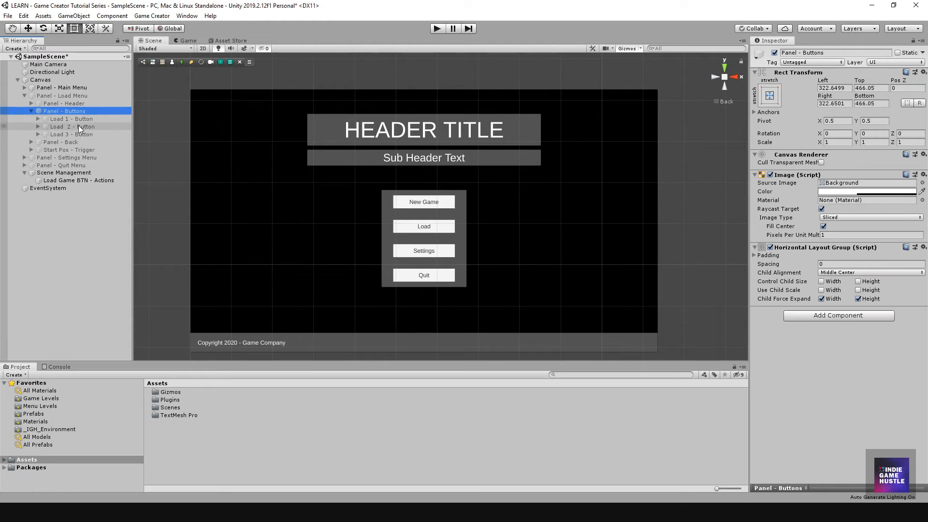
left_click(31, 110)
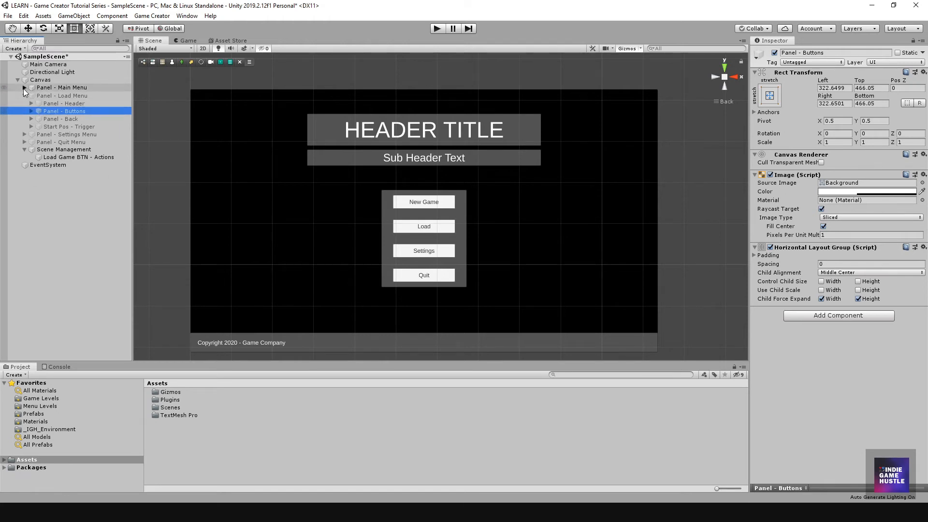
left_click(24, 88)
left_click(59, 110)
left_click(30, 110)
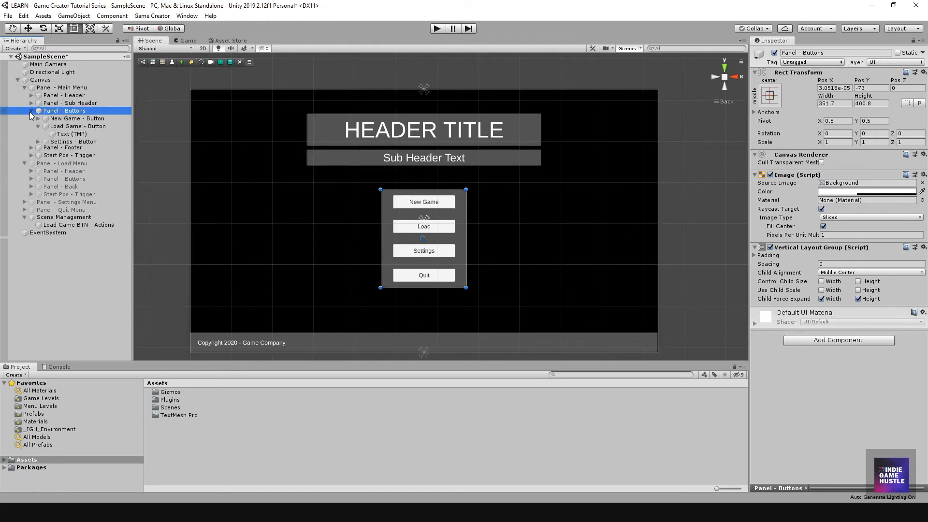
left_click(79, 126)
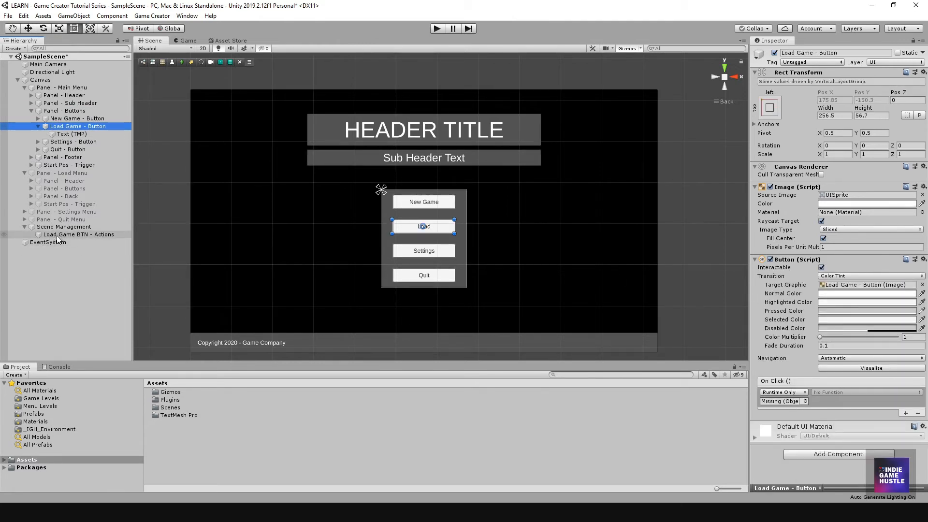
Step: Assign Load Game BTN - Actions to the button's On Click, calling Actions.Execute()
left_click_drag(54, 235, 768, 404)
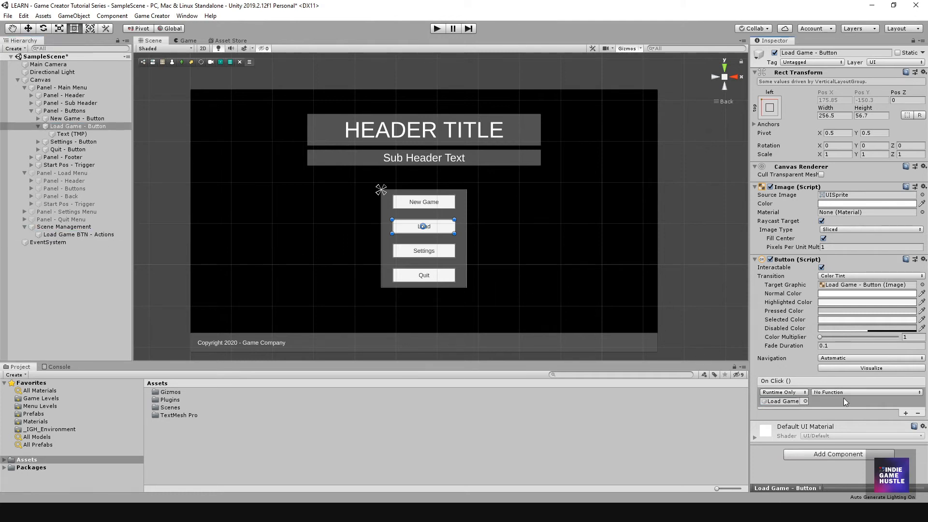
left_click(827, 391)
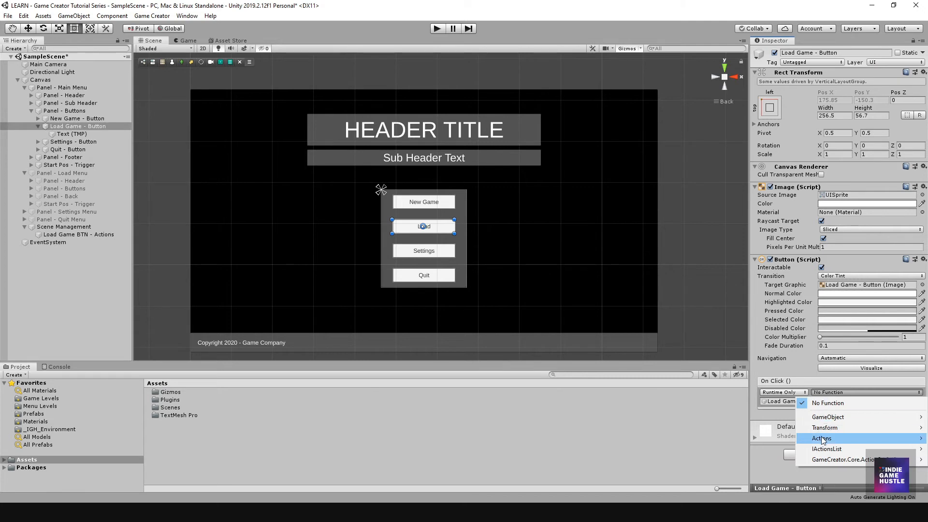
mouse_move(821, 438)
left_click(701, 353)
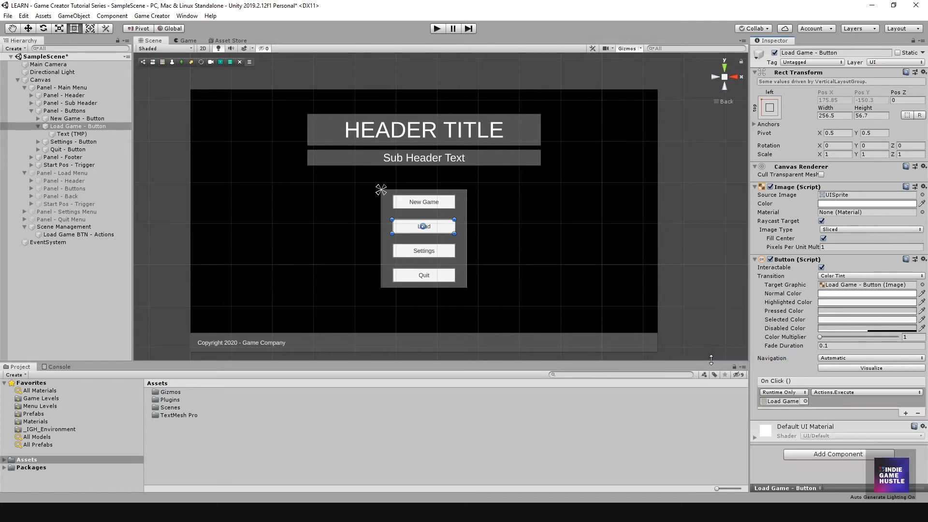
scroll(416, 344, "down", 4)
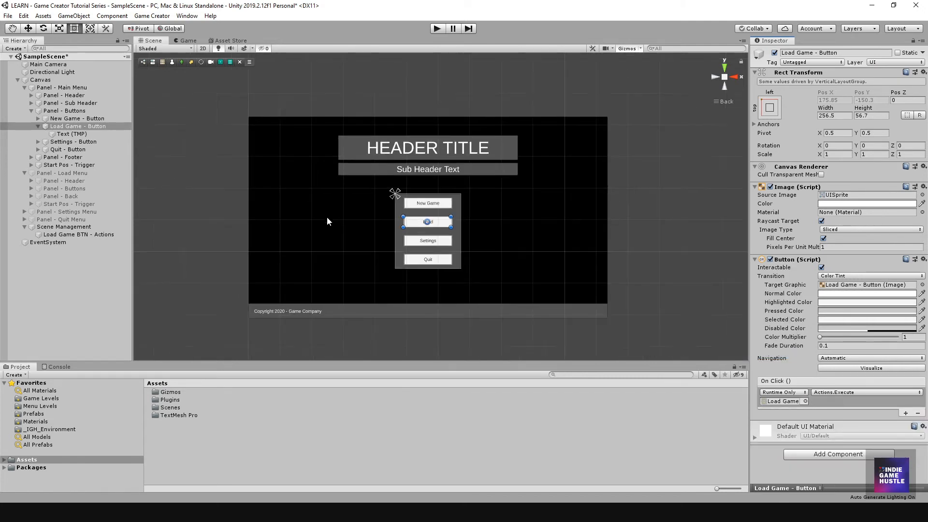
left_click(30, 111)
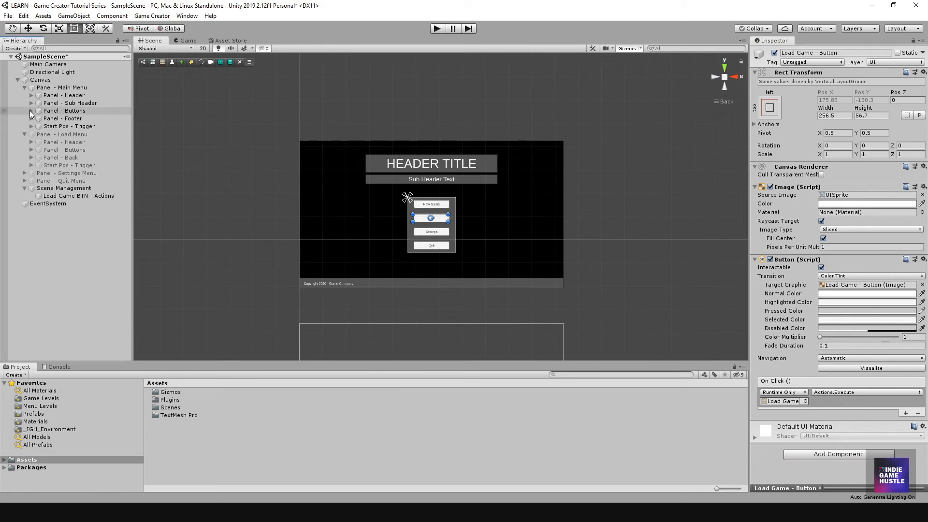
left_click(24, 134)
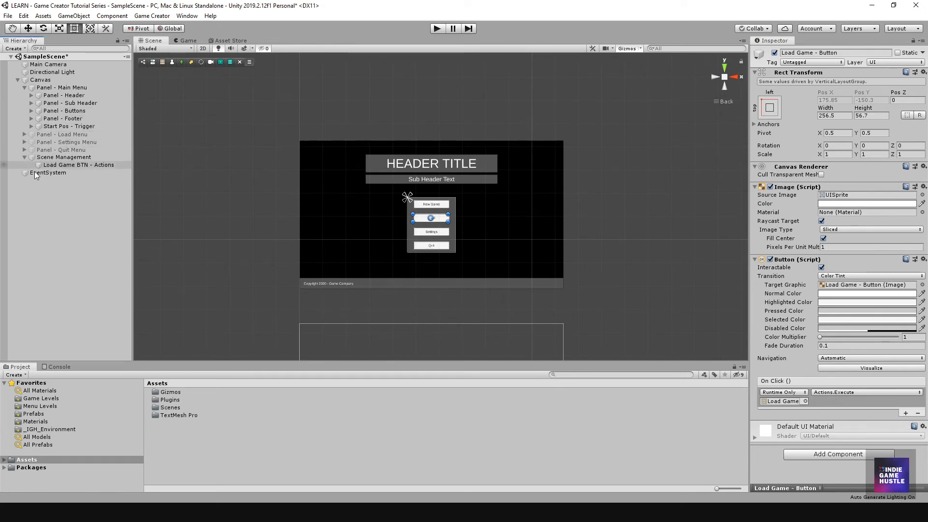
left_click(64, 228)
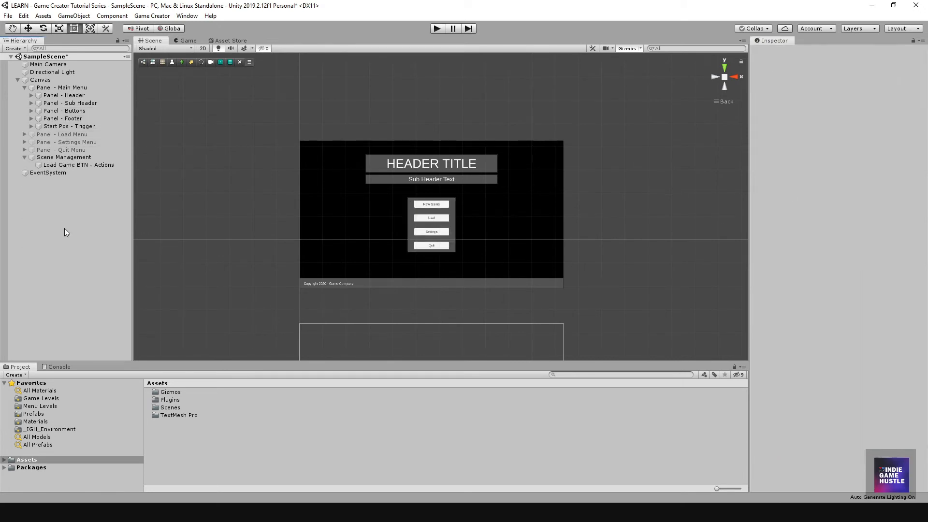
left_click(70, 136)
left_click(54, 142)
left_click(54, 149)
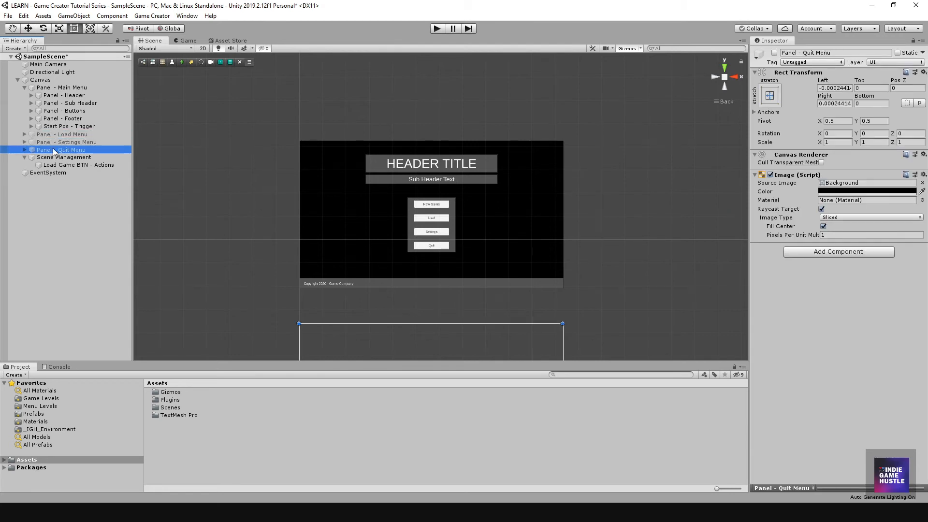
left_click(54, 88)
left_click(24, 87)
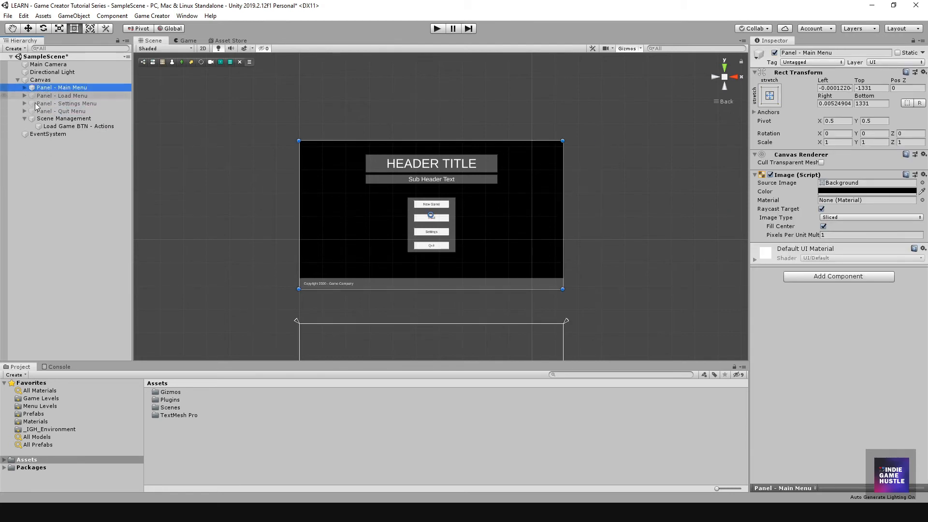
left_click(65, 172)
scroll(412, 200, "down", 4)
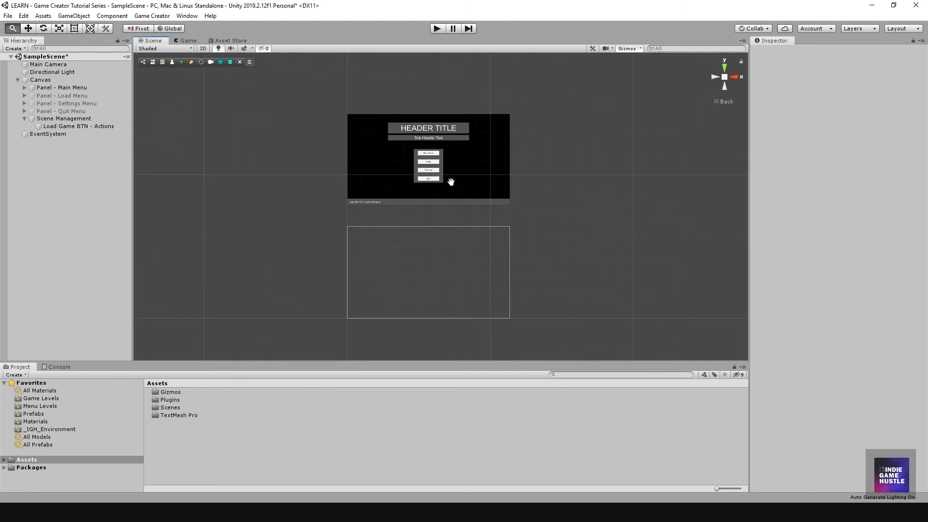
left_click(435, 30)
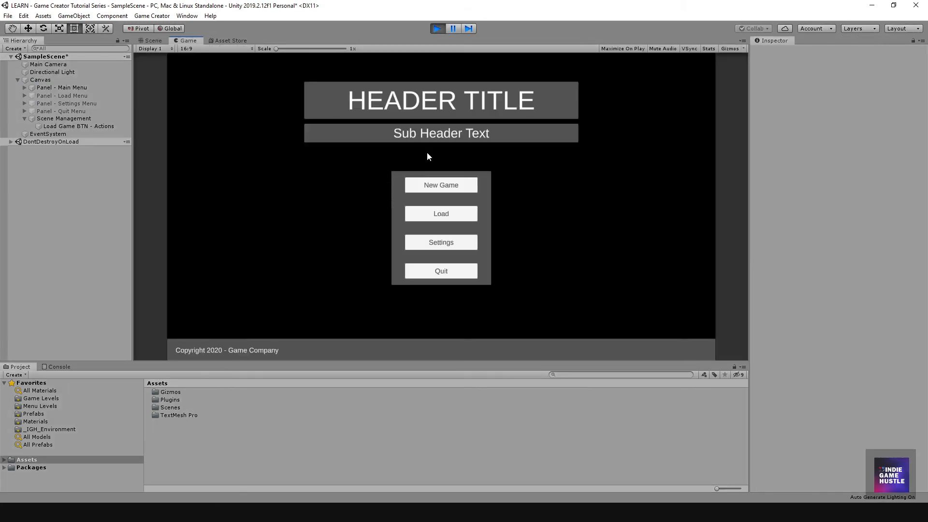
left_click(439, 214)
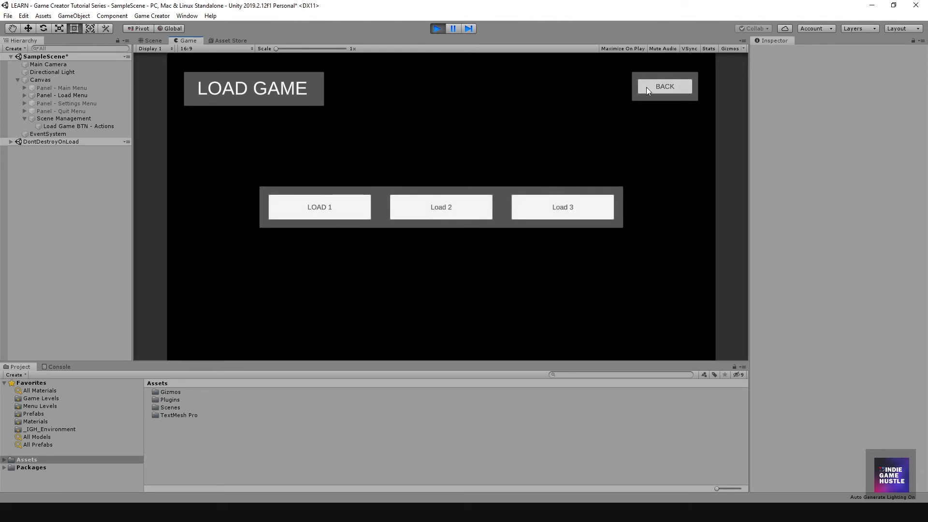
left_click(434, 29)
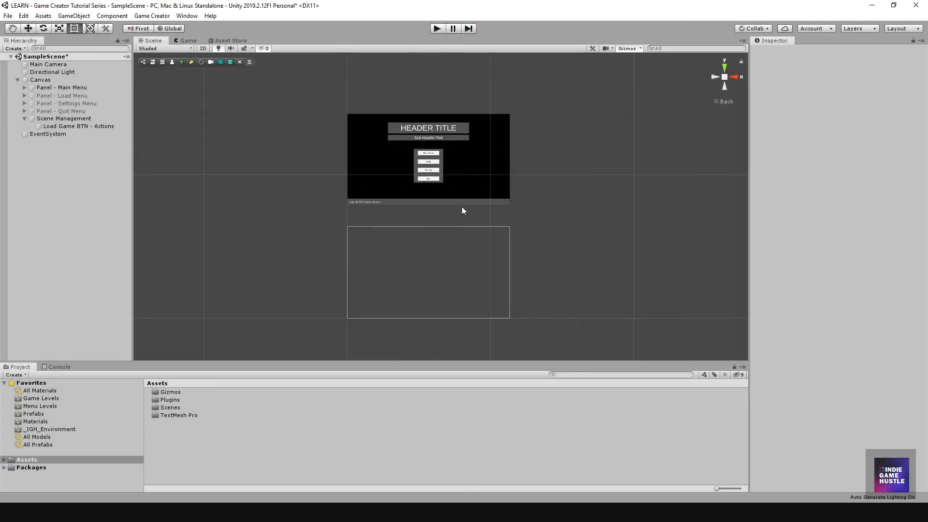
Step: Inspect Load Game BTN - Actions and its two Set Active actions under Scene Management
scroll(449, 203, "up", 3)
middle_click_drag(434, 187, 442, 194)
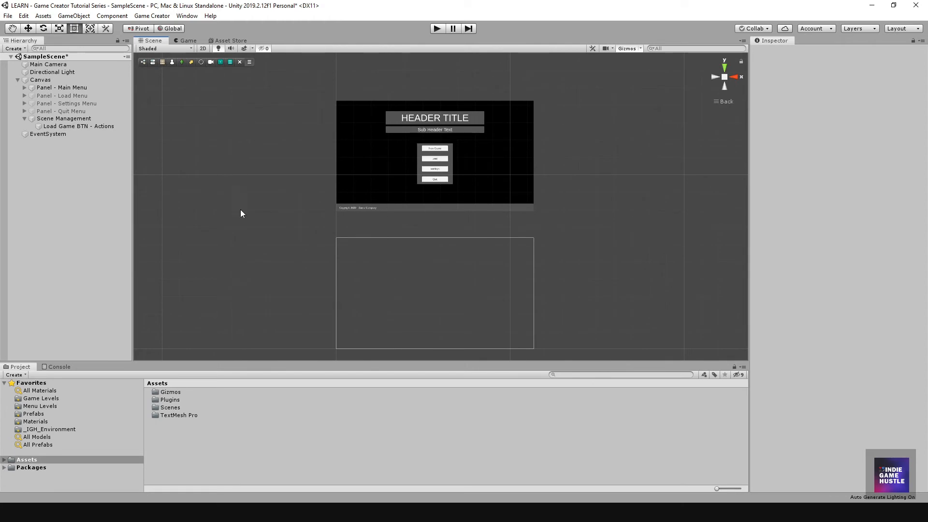
scroll(430, 203, "down", 2)
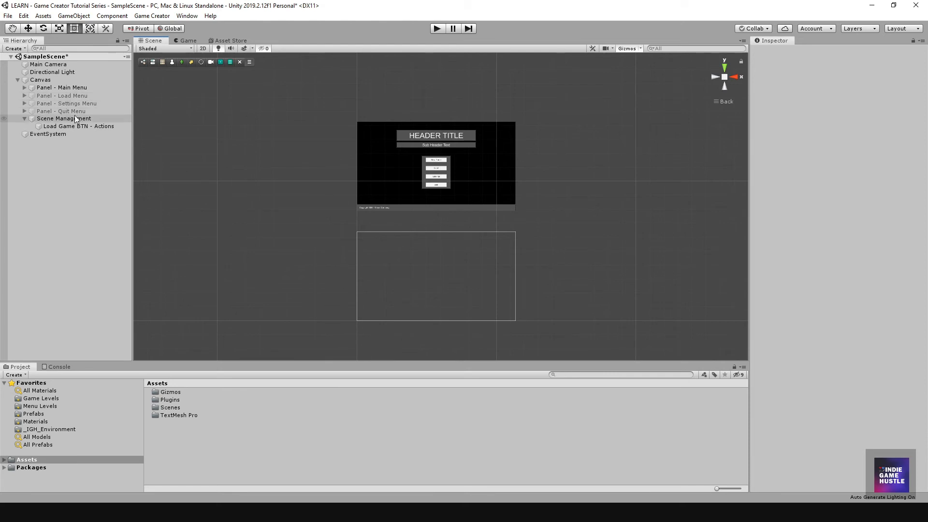
middle_click_drag(469, 202, 462, 197)
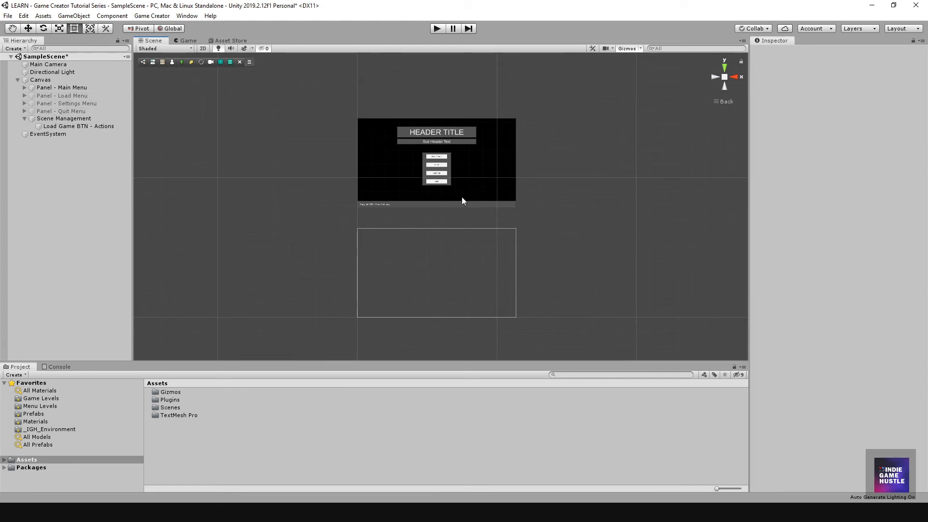
left_click(55, 118)
left_click(57, 126)
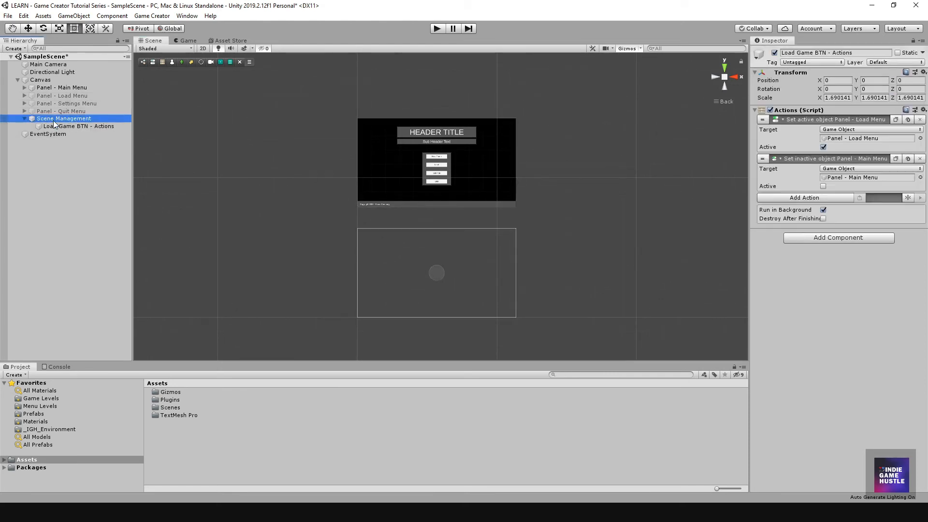
left_click(56, 119)
left_click(56, 125)
left_click(56, 119)
left_click(55, 124)
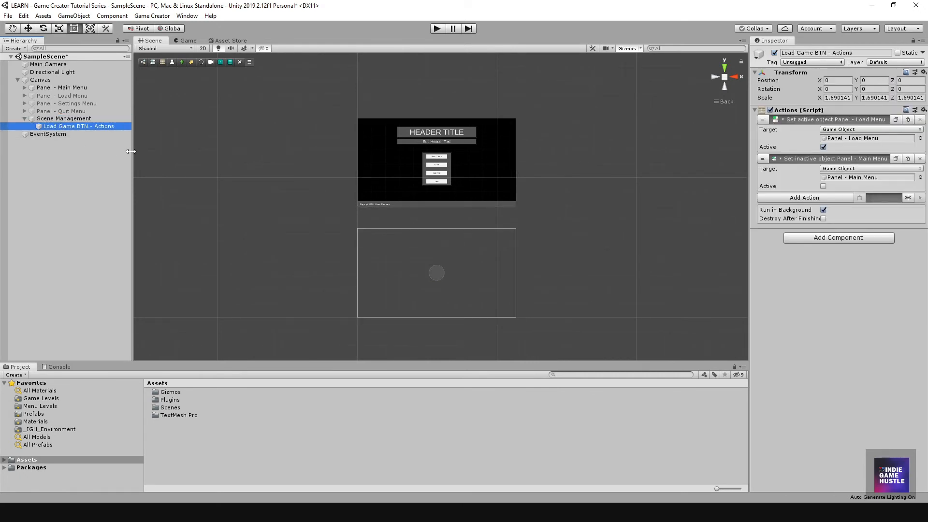
left_click(70, 119)
left_click(67, 127)
scroll(425, 155, "up", 5)
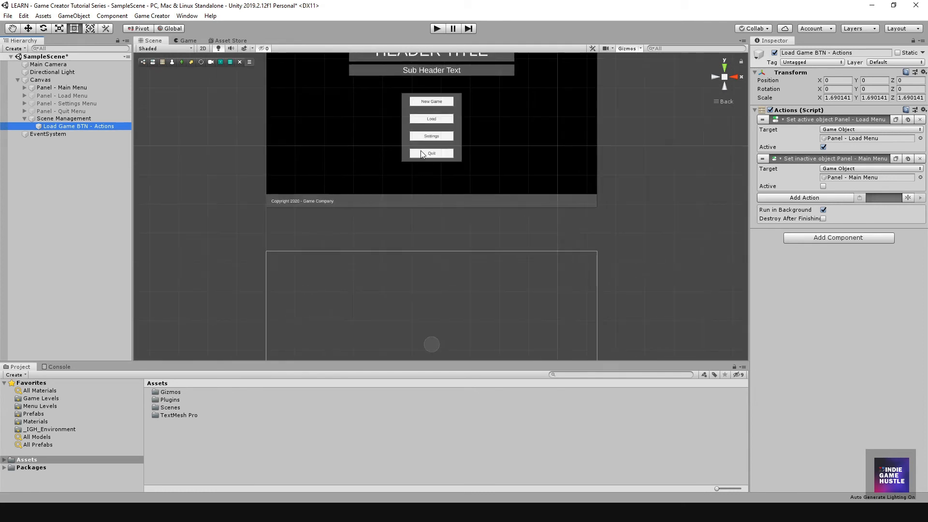
scroll(421, 153, "up", 5)
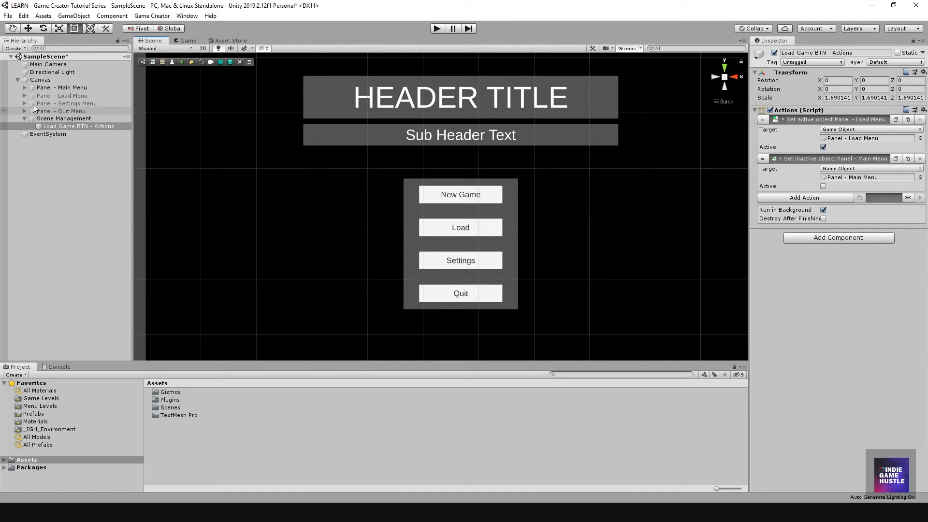
scroll(402, 245, "down", 5)
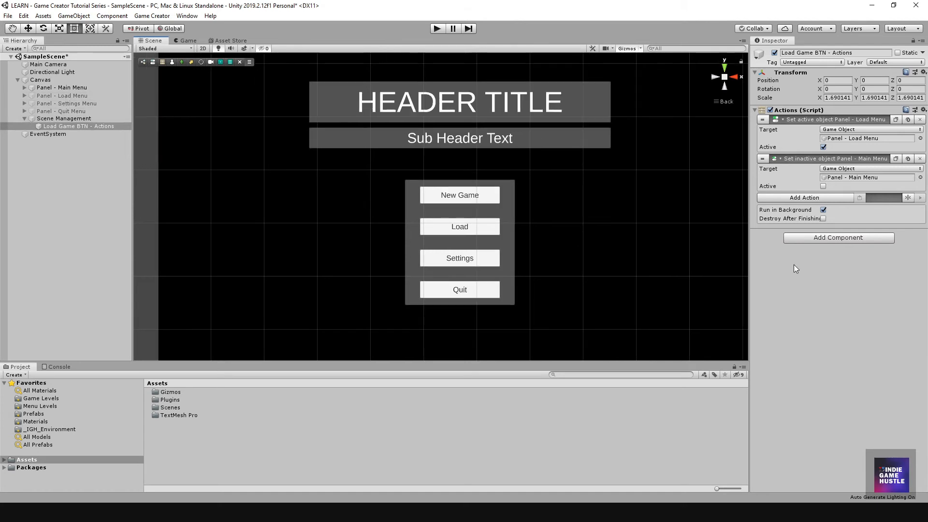
scroll(454, 259, "up", 3)
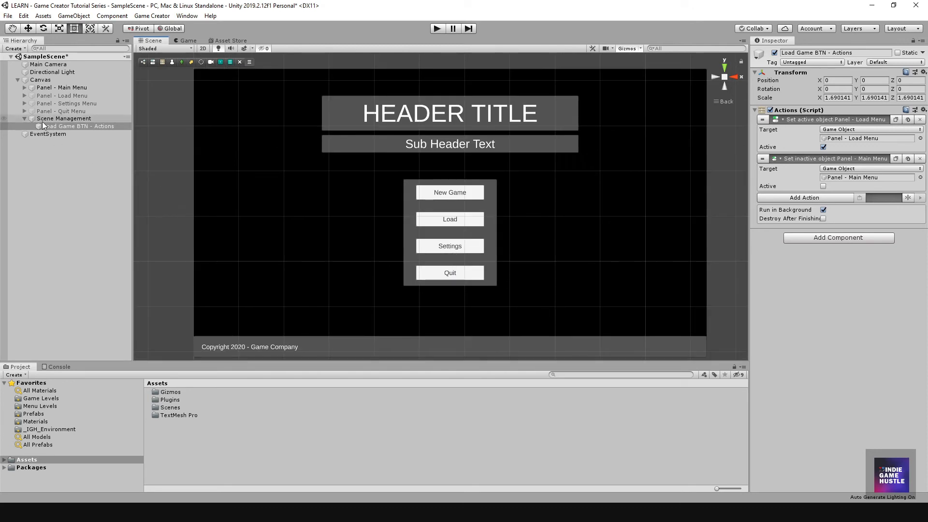
Step: Duplicate Load Game BTN - Actions with Ctrl+D
left_click(62, 158)
left_click(77, 127)
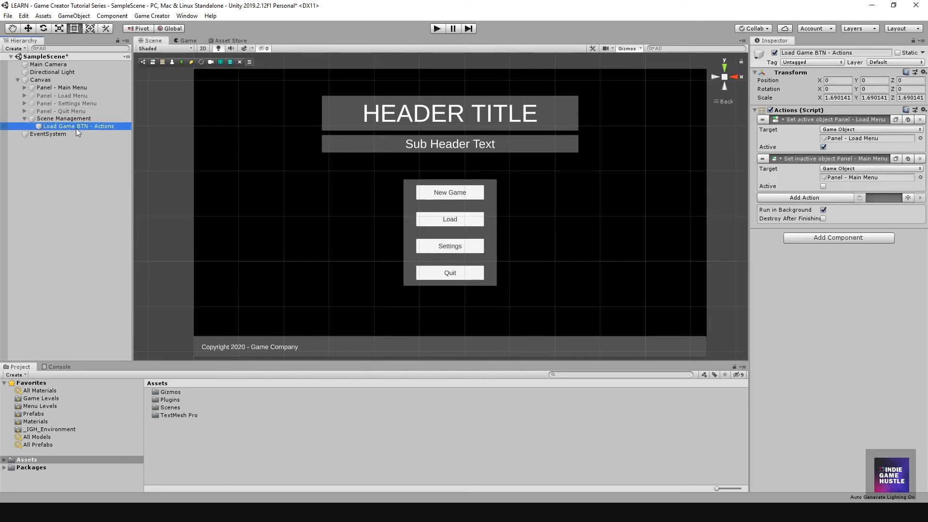
key("ctrl+d")
Step: Rename the duplicate to 'Settings BTN - Actions'
left_click(66, 149)
left_click(90, 134)
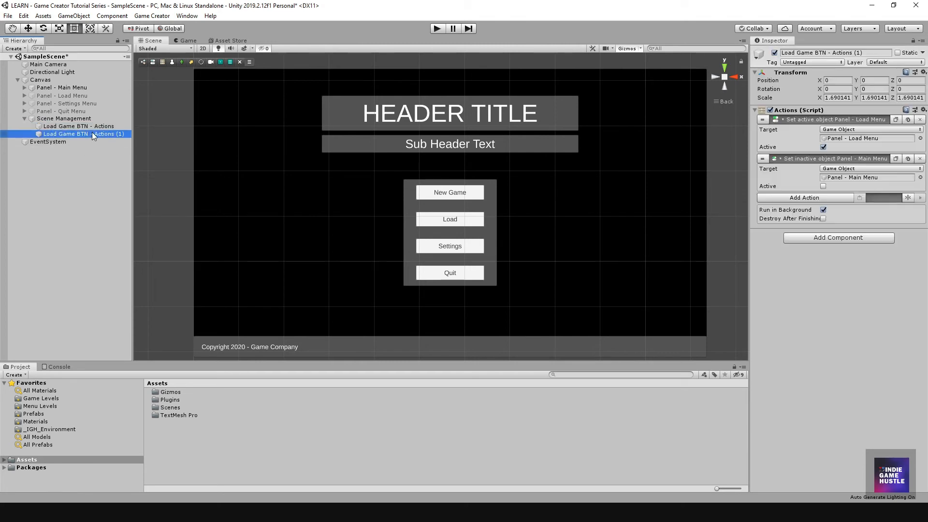
left_click(92, 132)
left_click(109, 135)
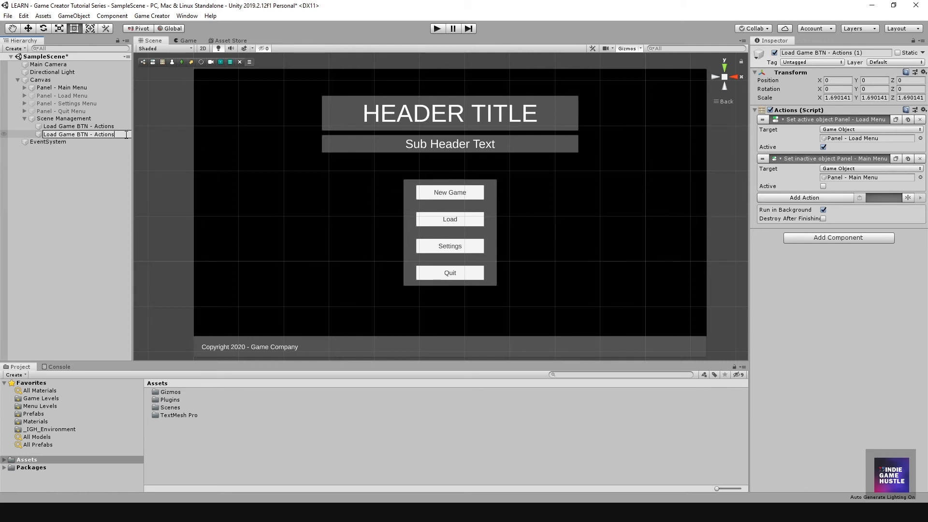
key("Return")
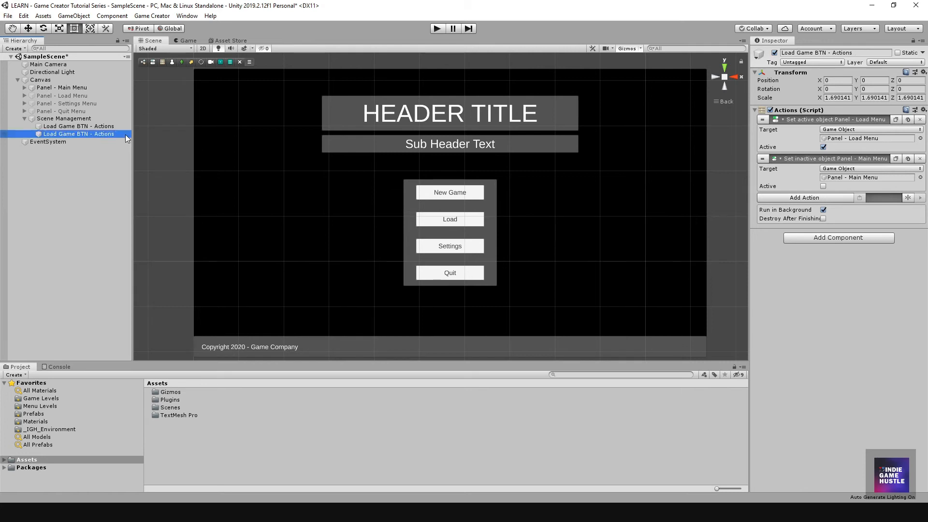
left_click(62, 136)
left_click(57, 134)
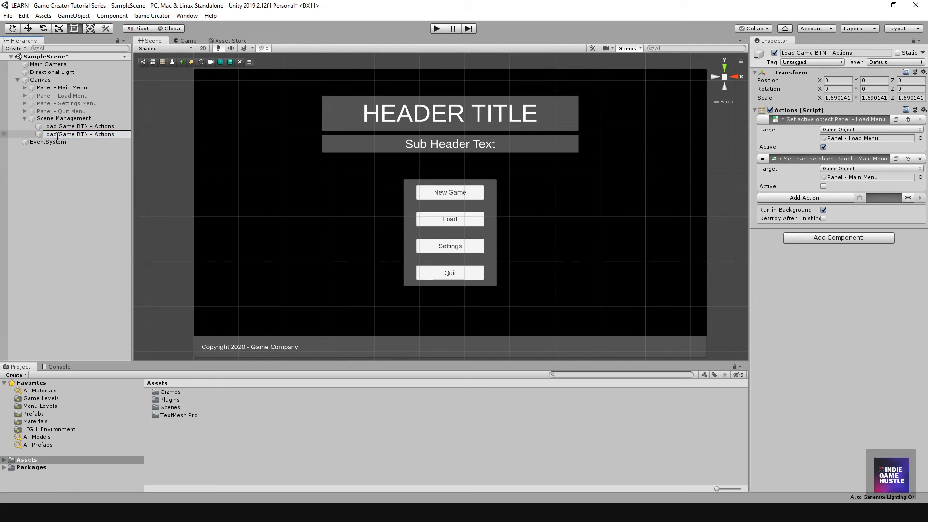
key("BackSpace")
key("BackSpace")
key("BackSpace")
key("BackSpace")
type("Setting")
key("BackSpace")
key("BackSpace")
key("BackSpace")
key("BackSpace")
key("BackSpace")
type("s")
key("Return")
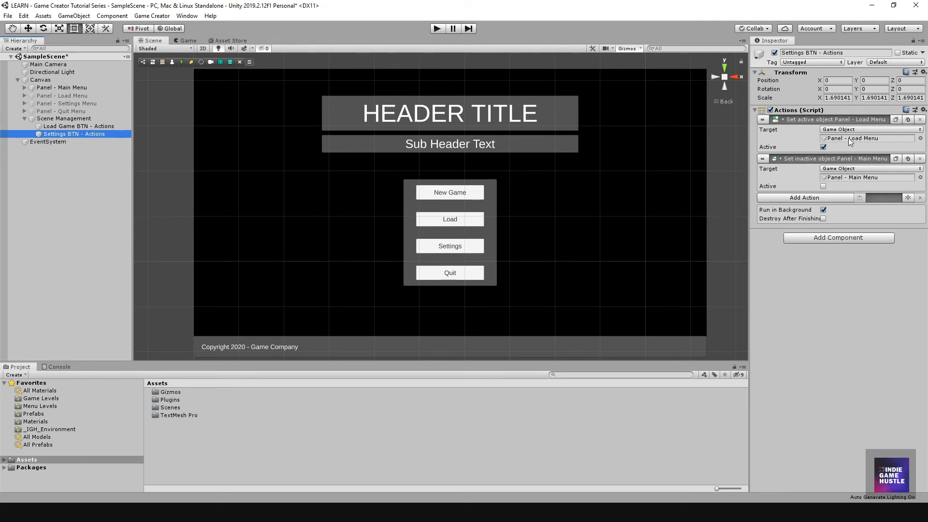
Step: Point its first action at Panel - Settings Menu, then select the Settings - Button
left_click_drag(47, 105, 852, 139)
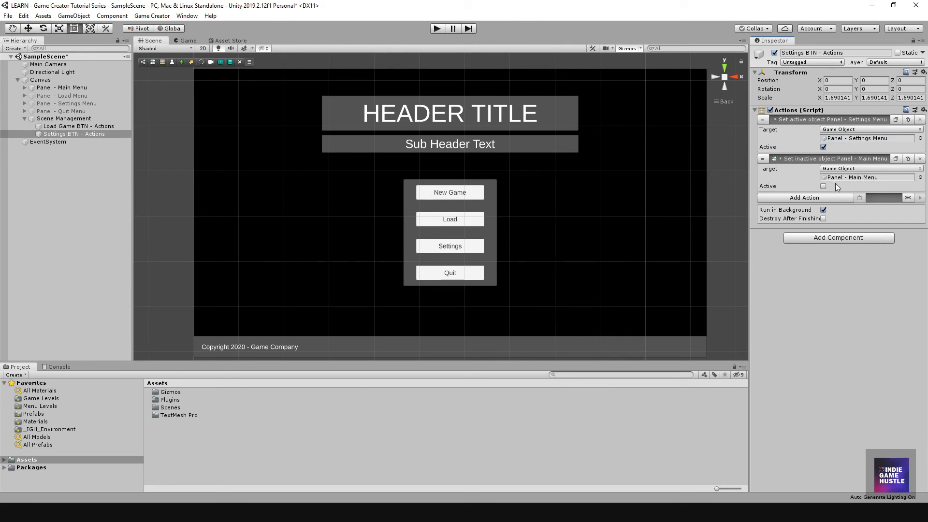
left_click(76, 135)
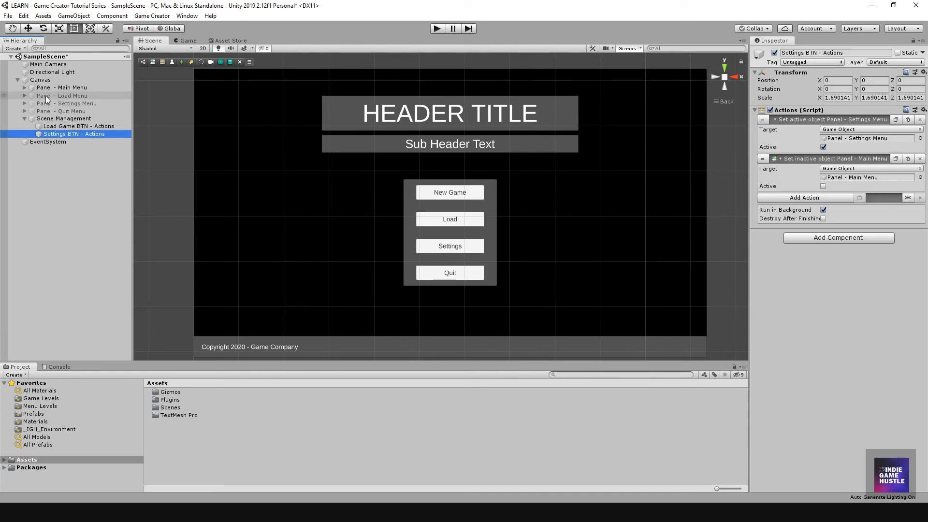
left_click(24, 88)
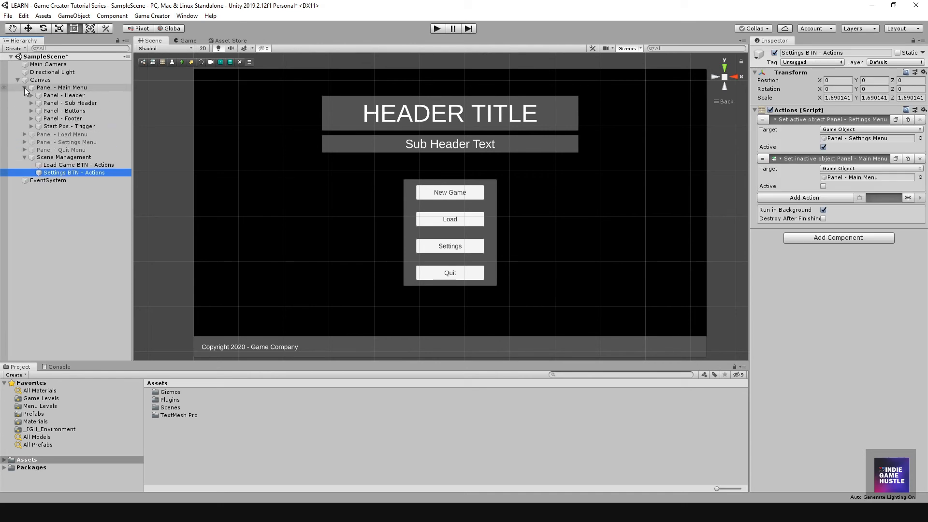
left_click(32, 111)
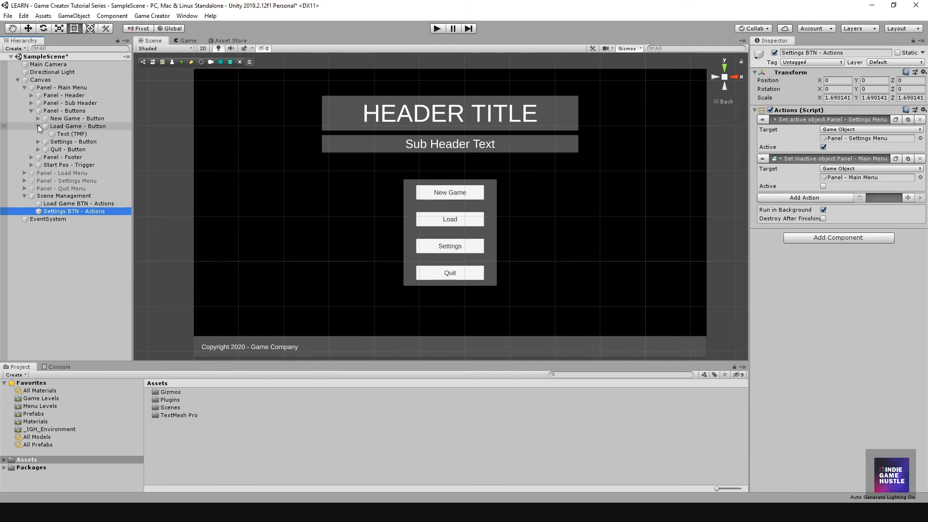
left_click(38, 126)
left_click(68, 135)
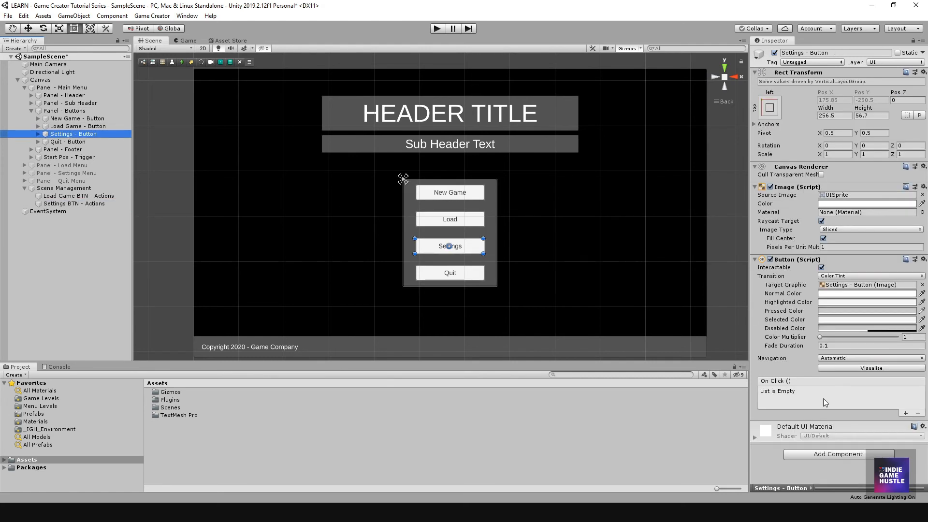
Step: Add an On Click entry calling Execute() on Settings BTN - Actions, then enter Play mode
left_click(905, 413)
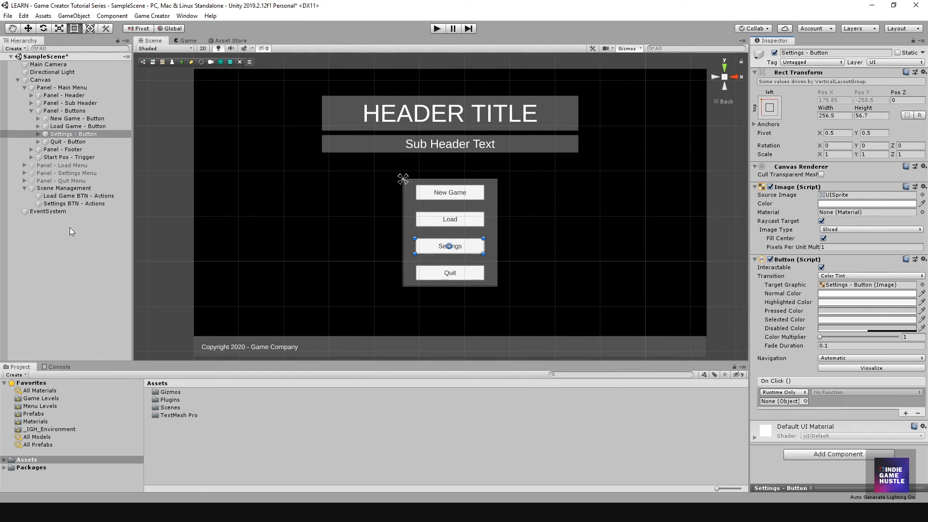
left_click_drag(54, 205, 775, 403)
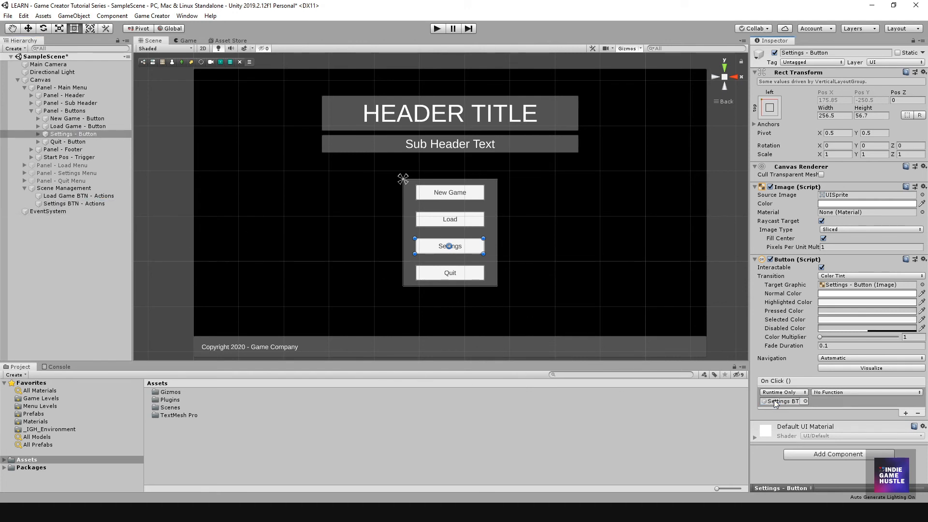
left_click(831, 392)
mouse_move(825, 444)
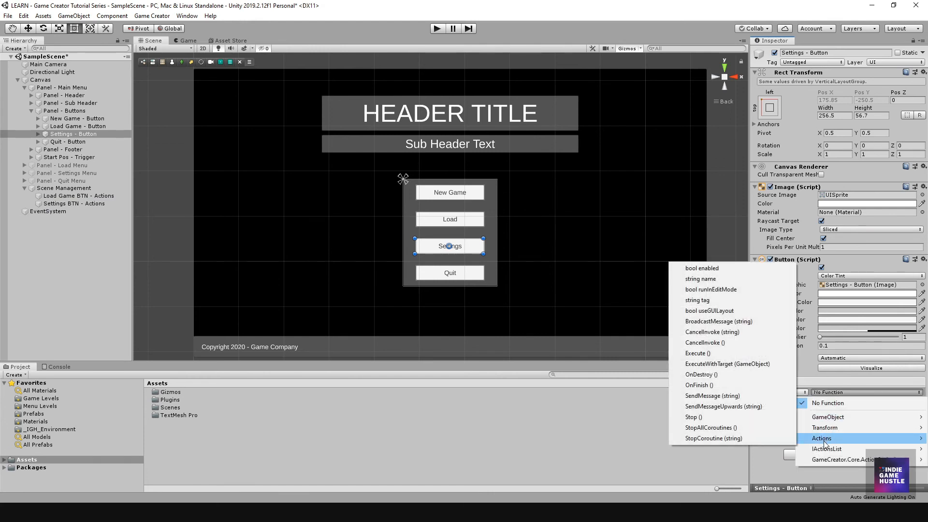
left_click(696, 353)
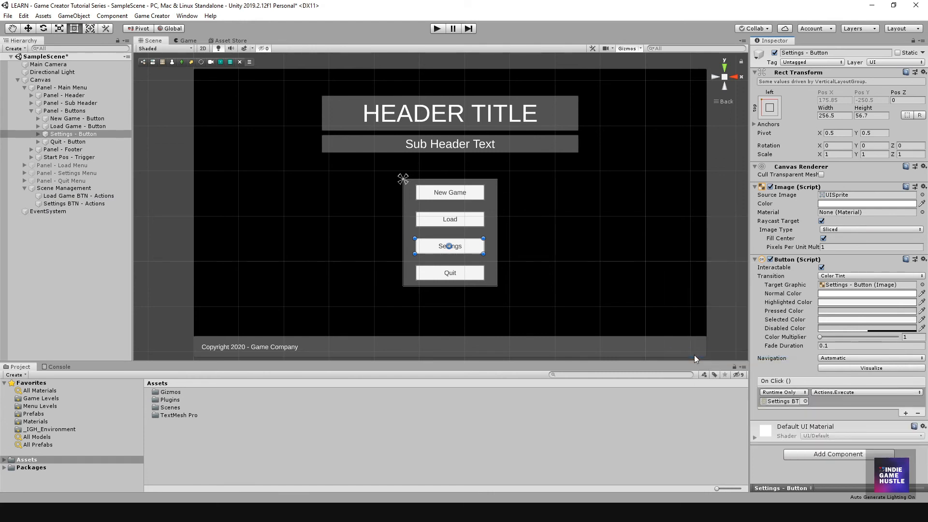
left_click(68, 244)
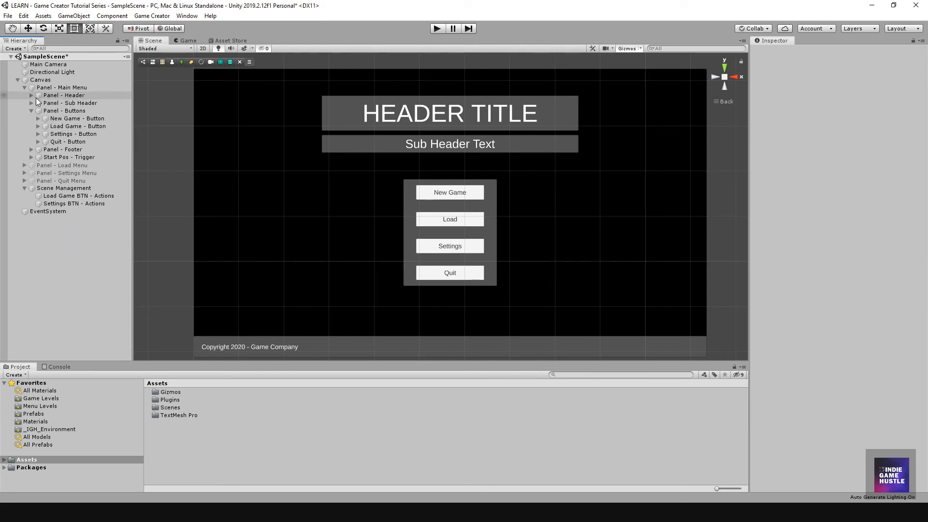
left_click(440, 29)
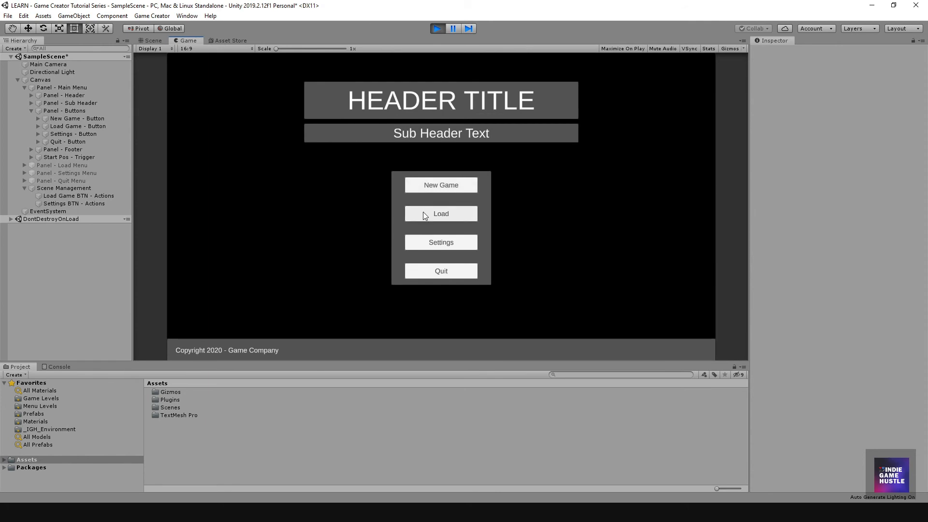
Step: Play-test the Load and Settings buttons, nudge the Volume slider, then stop and fold Panel - Buttons
left_click(422, 212)
left_click(439, 28)
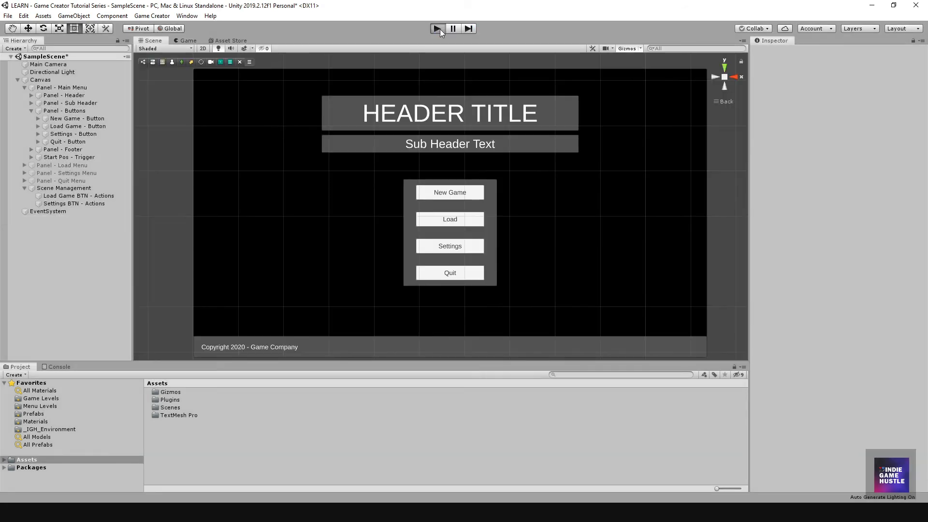
key("ctrl+p")
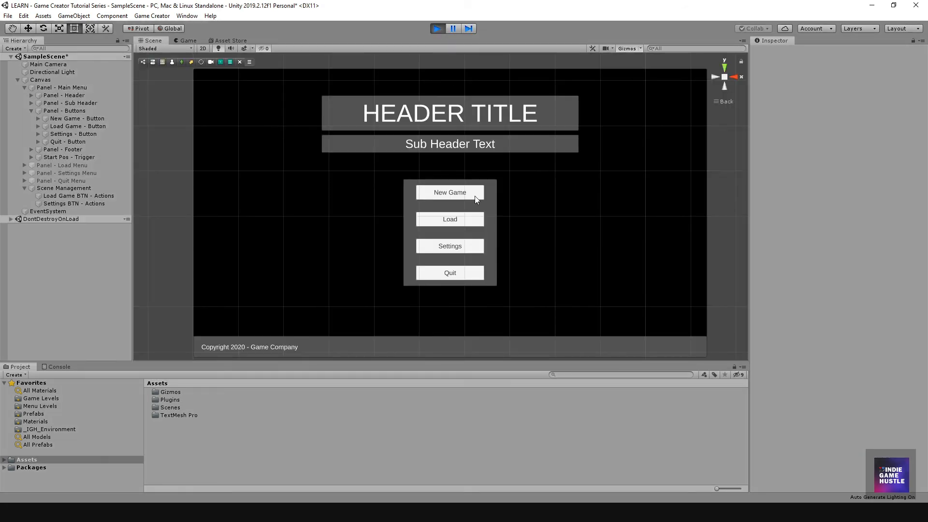
left_click(451, 244)
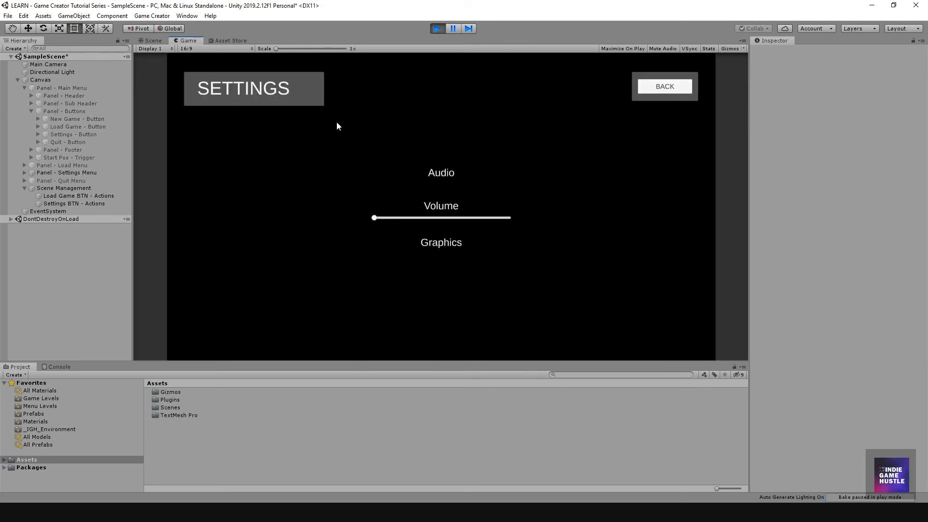
mouse_move(375, 217)
left_mouse_down()
mouse_move(425, 218)
mouse_move(373, 218)
left_mouse_up()
left_click(441, 28)
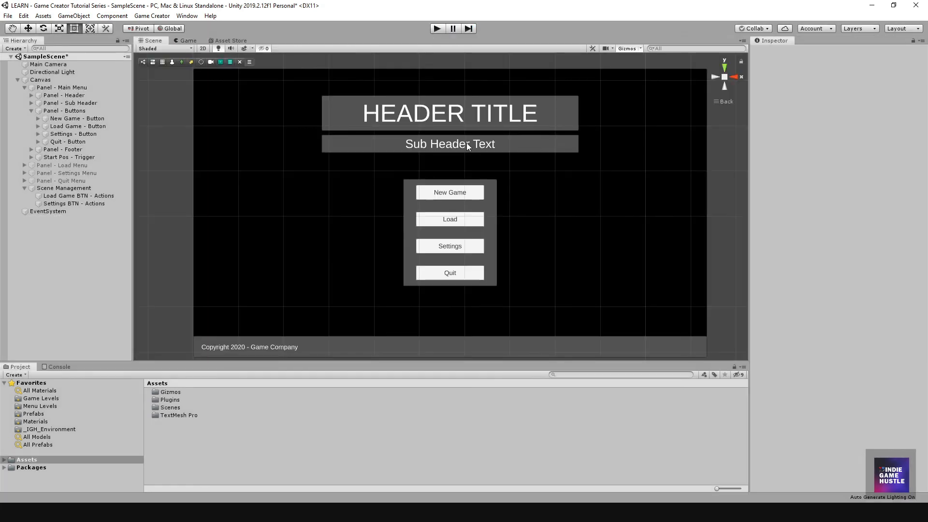
scroll(453, 195, "down", 3)
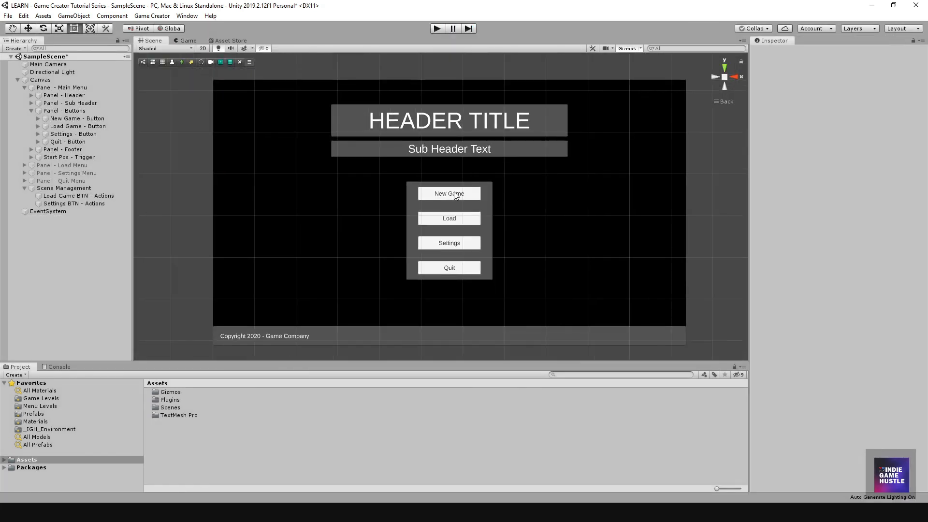
left_click(31, 110)
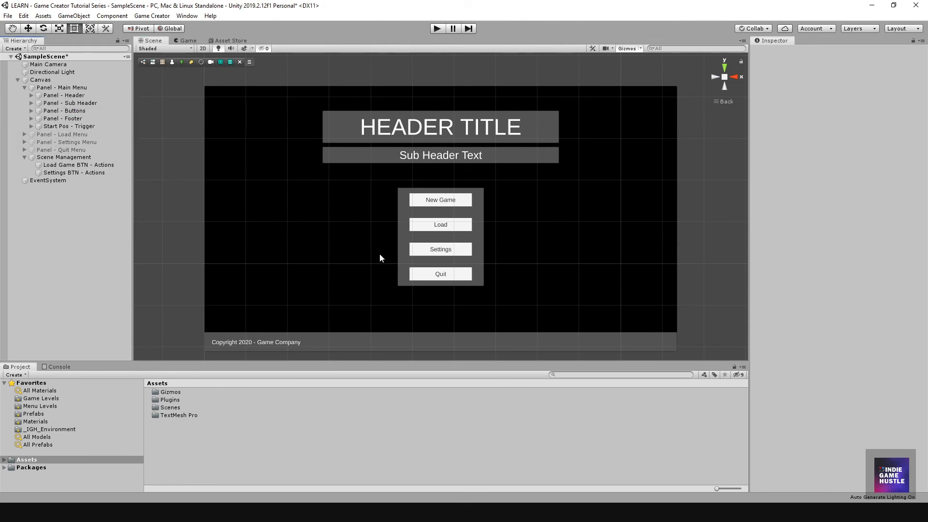
Step: Duplicate Settings BTN - Actions and rename the copy 'Quit BTN - Actions'
left_click(59, 172)
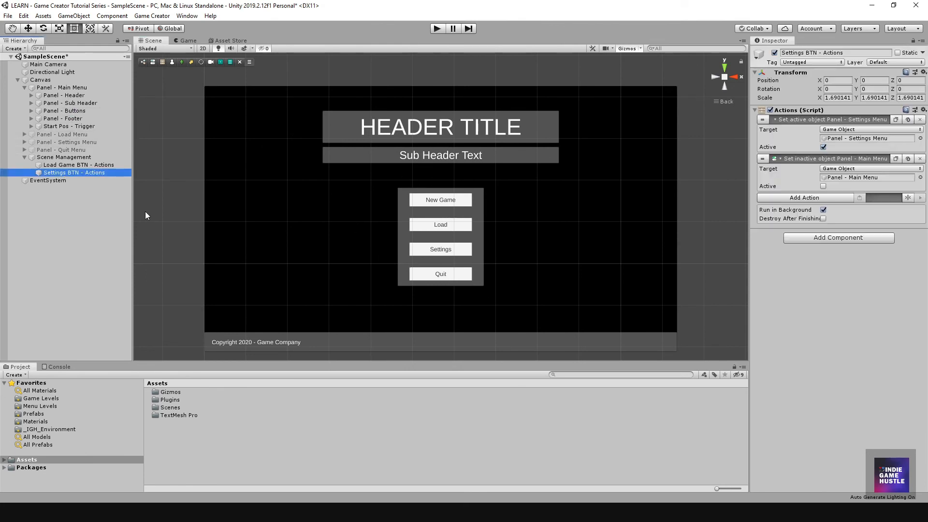
key("ctrl+d")
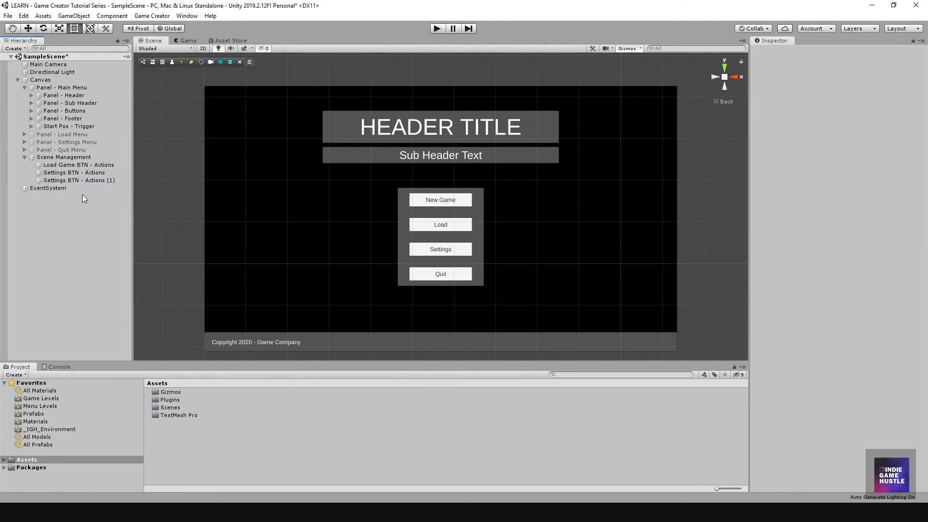
left_click(85, 180)
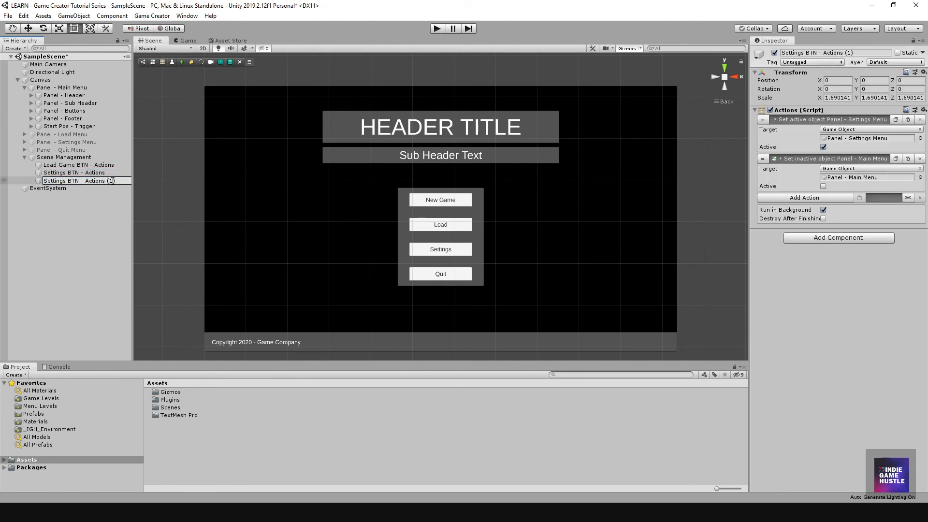
key("BackSpace")
key("BackSpace")
key("BackSpace")
key("BackSpace")
key("BackSpace")
key("BackSpace")
key("BackSpace")
key("BackSpace")
key("BackSpace")
key("BackSpace")
key("BackSpace")
key("BackSpace")
type("Quit")
key("Return")
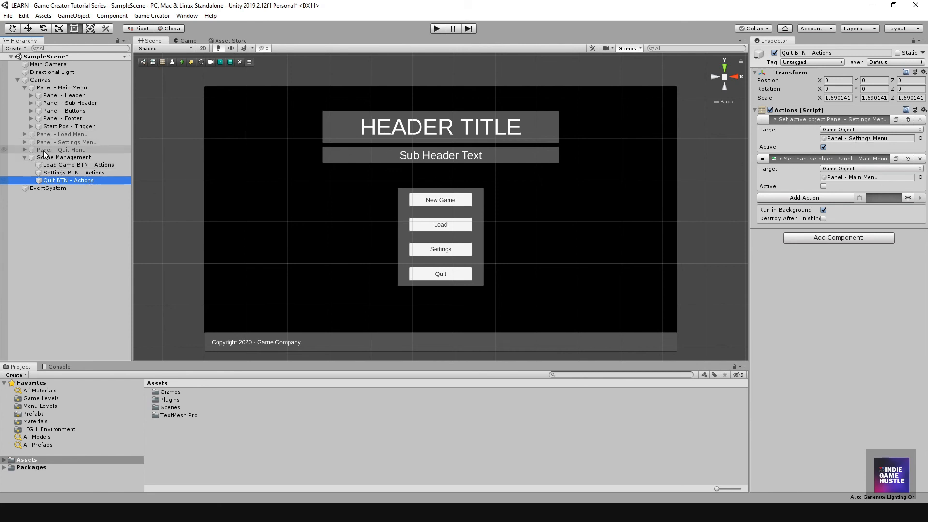
Step: Make its first action activate Panel - Quit Menu, then select the Quit - Button
left_click(859, 139)
left_click_drag(858, 139, 859, 139)
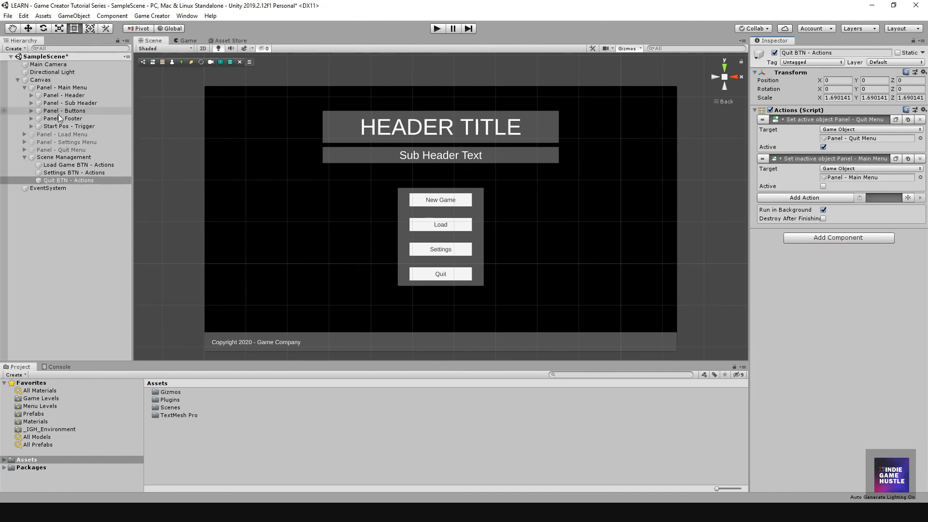
left_click(32, 111)
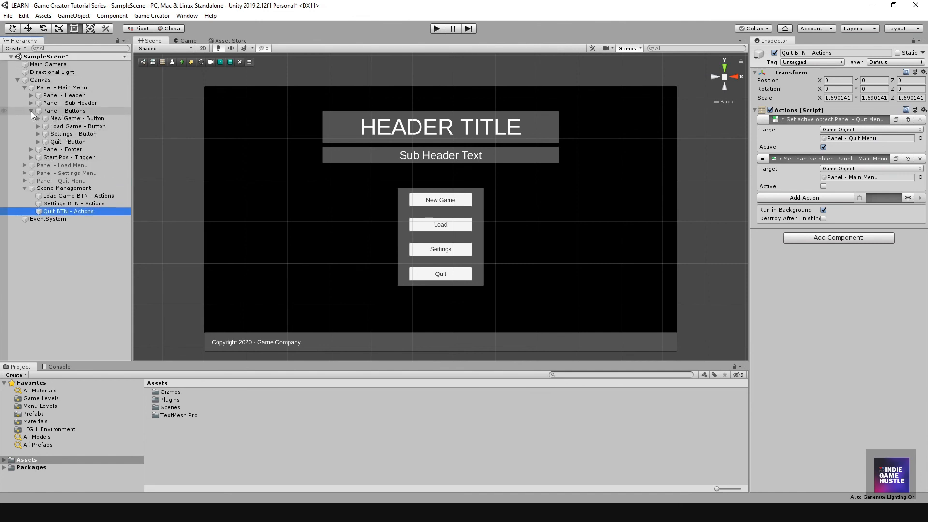
left_click(58, 143)
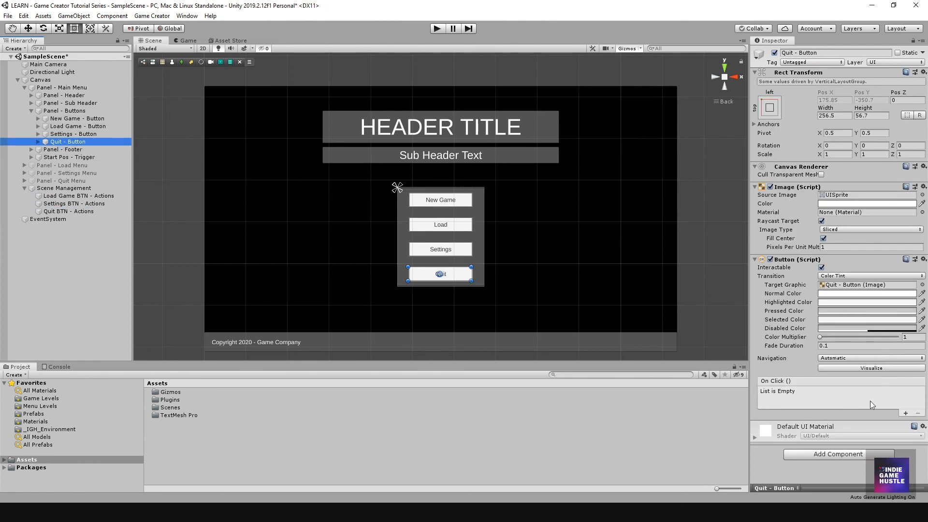
Step: Add an On Click entry on Quit - Button calling Execute() on Quit BTN - Actions
left_click(903, 412)
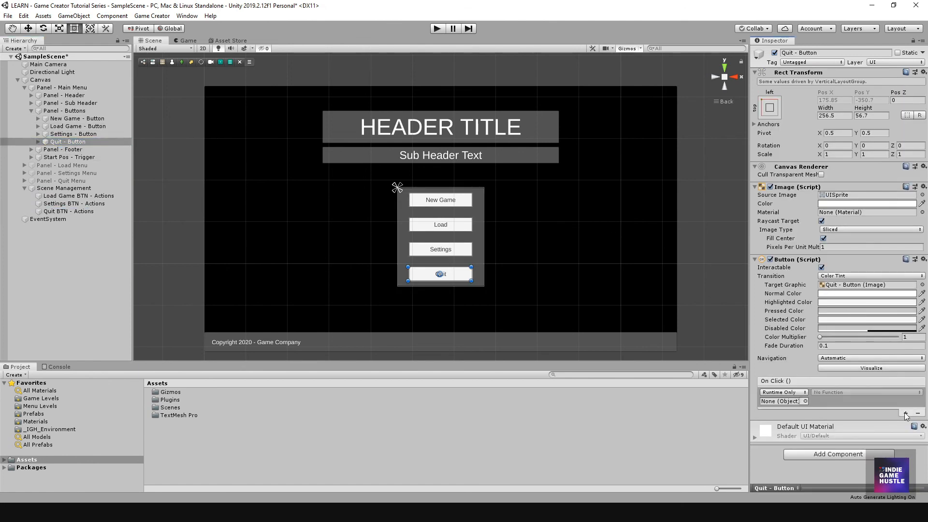
left_click(62, 213)
left_click_drag(62, 212, 792, 401)
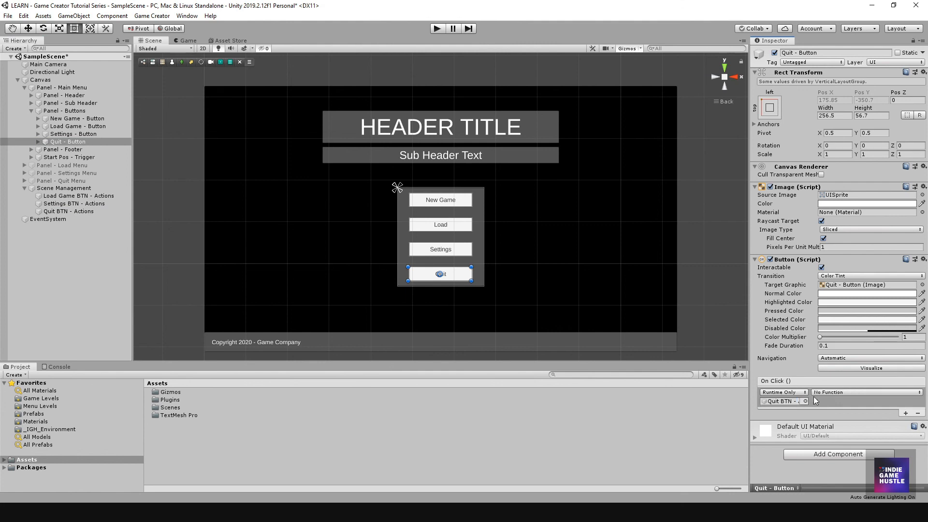
left_click(833, 392)
mouse_move(831, 439)
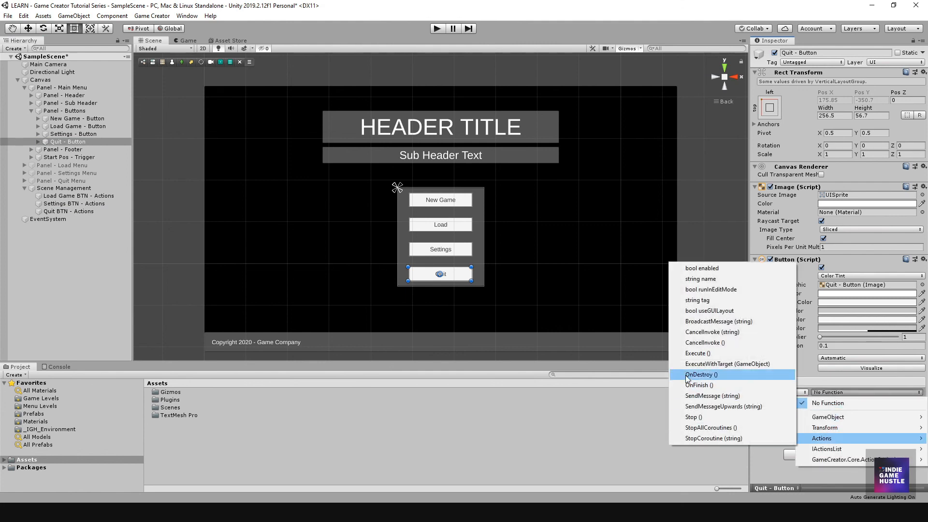
left_click(695, 353)
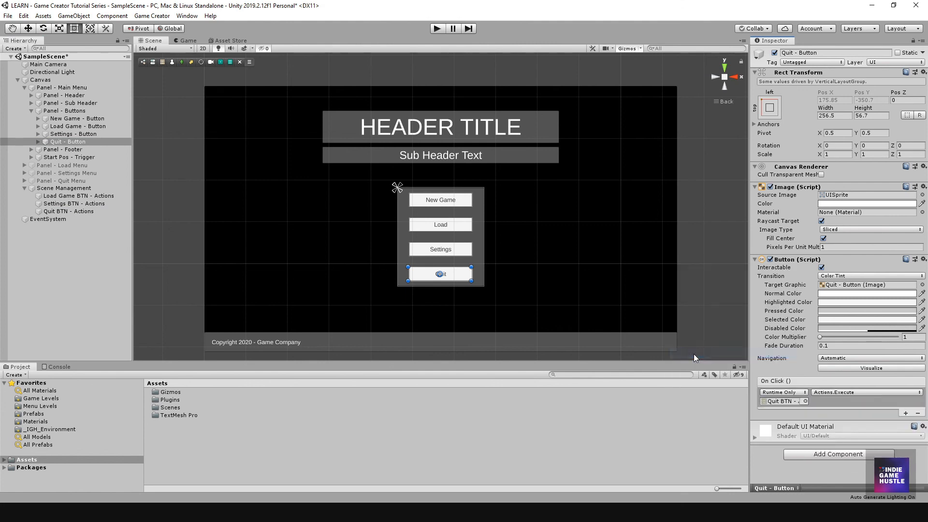
left_click(35, 298)
Step: Play the game, press Quit to check the confirmation panel opens, then stop
left_click(436, 29)
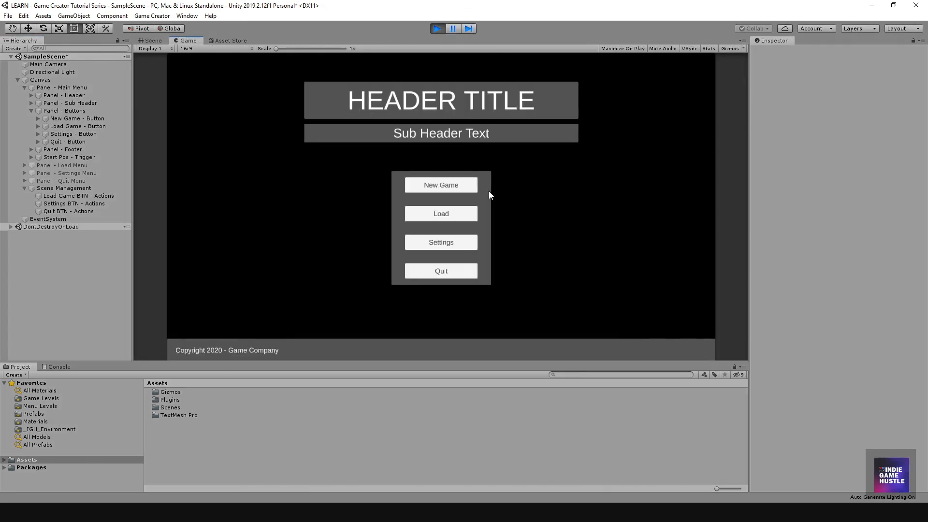
left_click(453, 269)
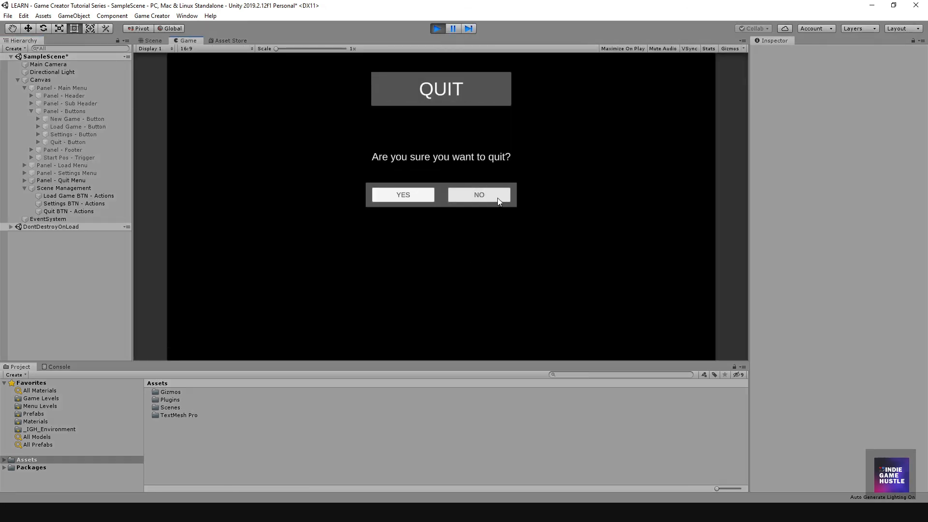
left_click(438, 29)
Step: Collapse Panel - Buttons and Scene Management, and frame the menu canvas in the Scene view
scroll(428, 217, "down", 5)
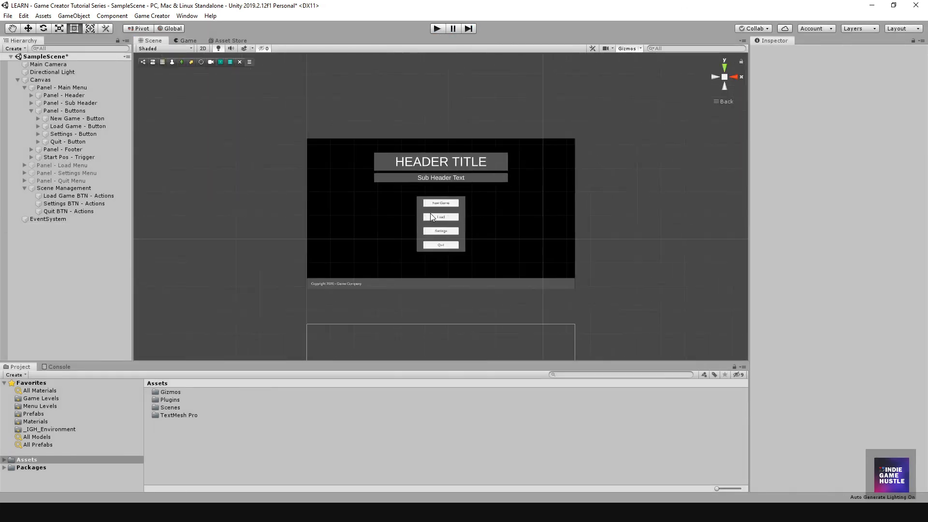
scroll(431, 217, "up", 4)
scroll(433, 216, "up", 2)
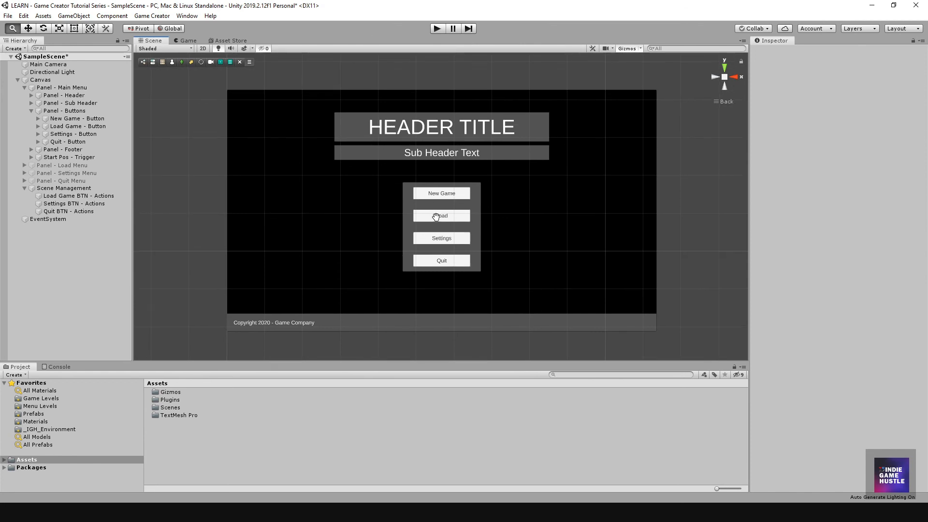
scroll(422, 236, "down", 6)
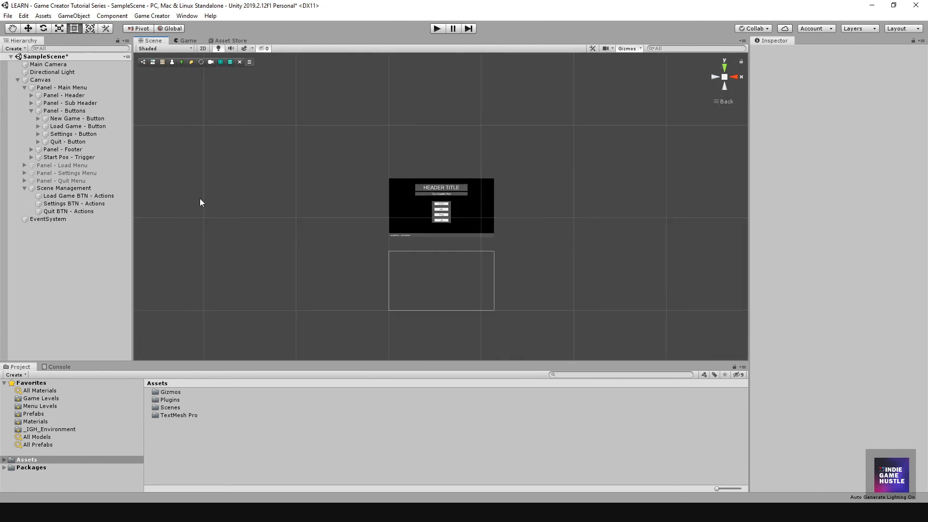
scroll(462, 211, "up", 3)
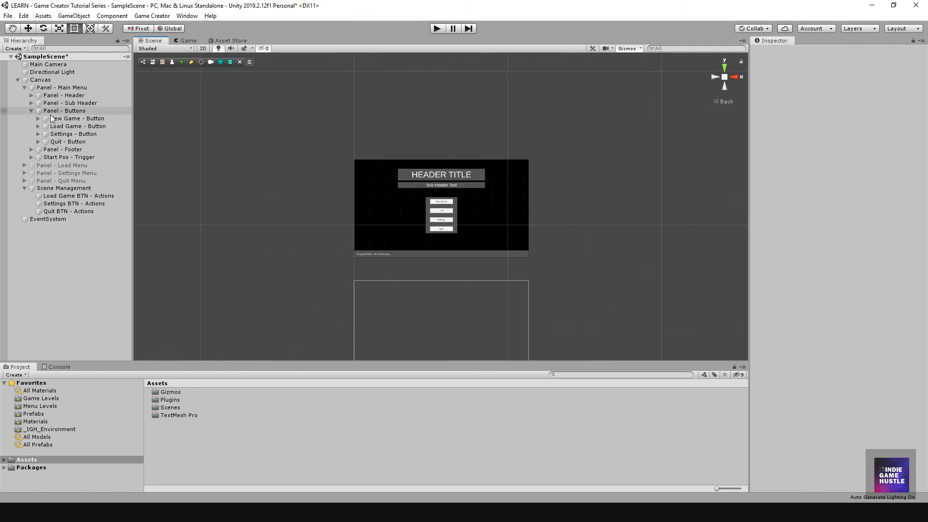
left_click(32, 110)
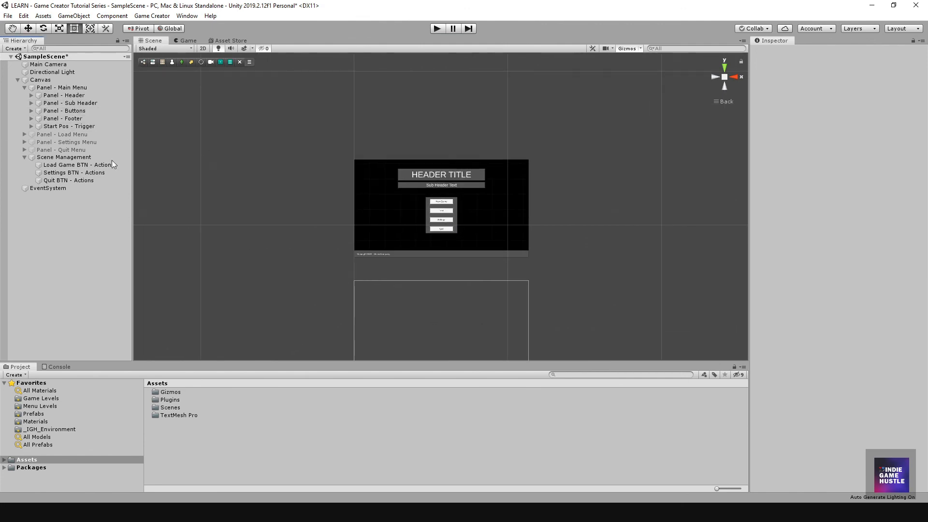
left_click(24, 157)
scroll(405, 201, "up", 4)
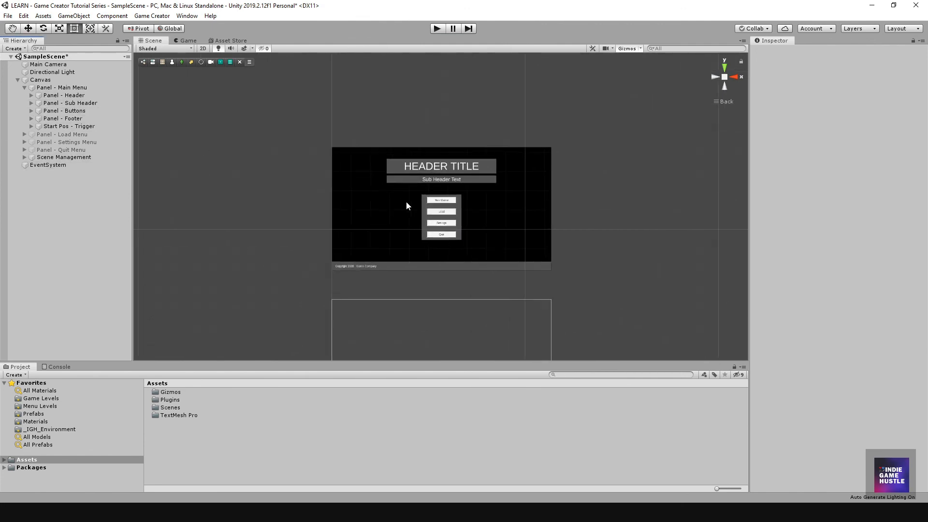
scroll(406, 204, "up", 5)
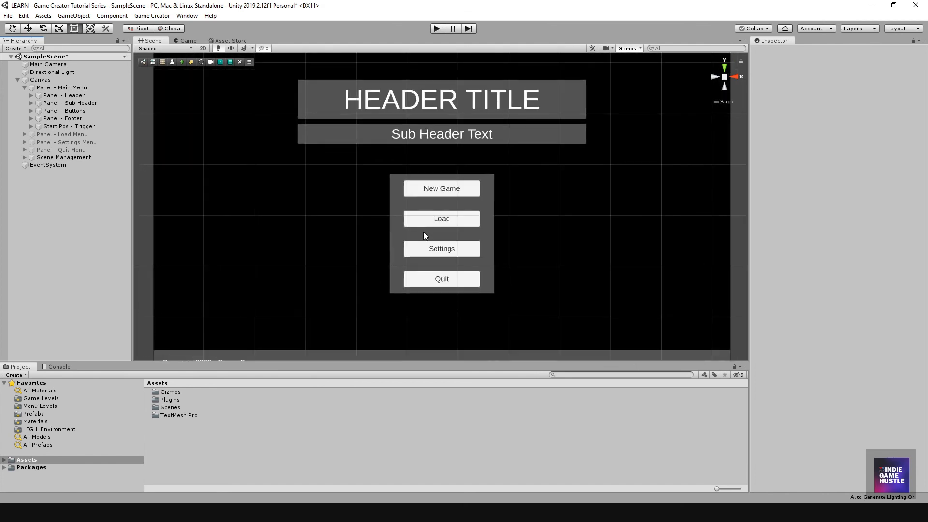
mouse_move(423, 231)
middle_mouse_down()
mouse_move(429, 214)
mouse_move(430, 222)
middle_mouse_up()
scroll(430, 223, "down", 6)
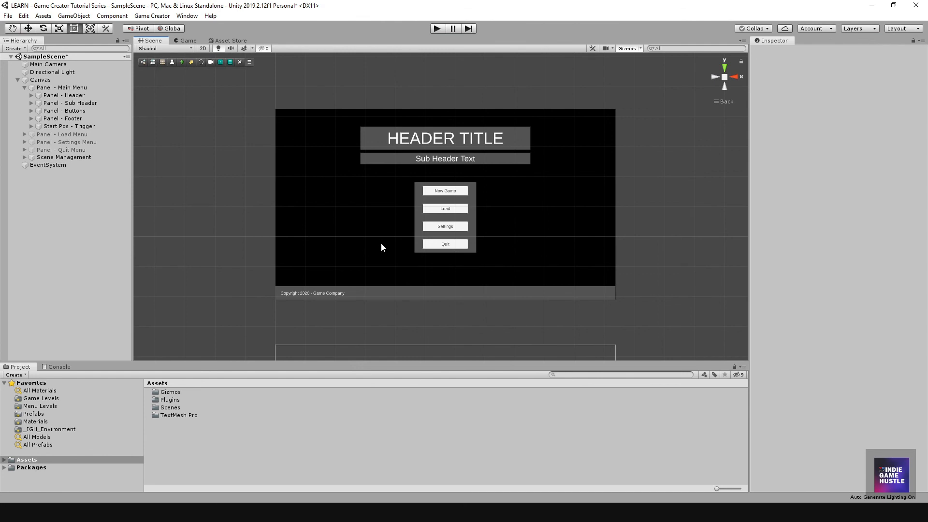
scroll(425, 226, "up", 4)
middle_click_drag(426, 213, 427, 231)
scroll(429, 230, "up", 2)
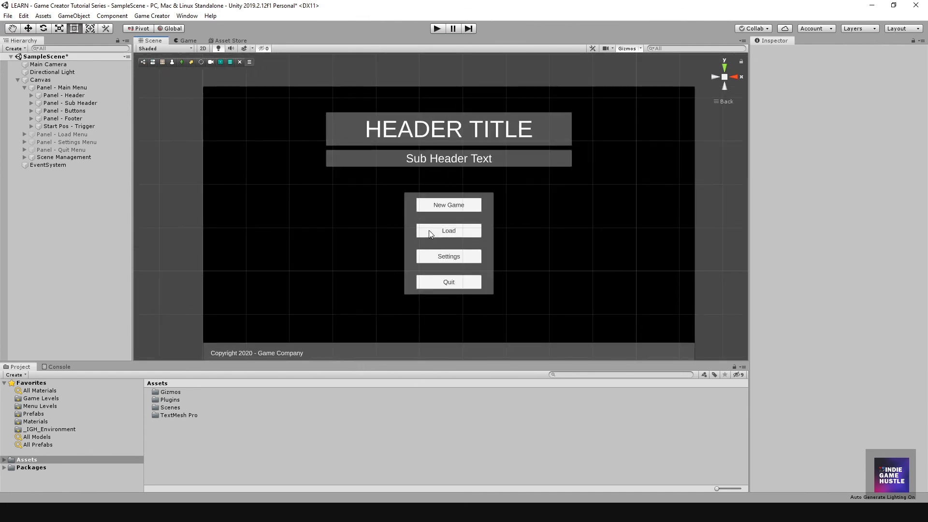